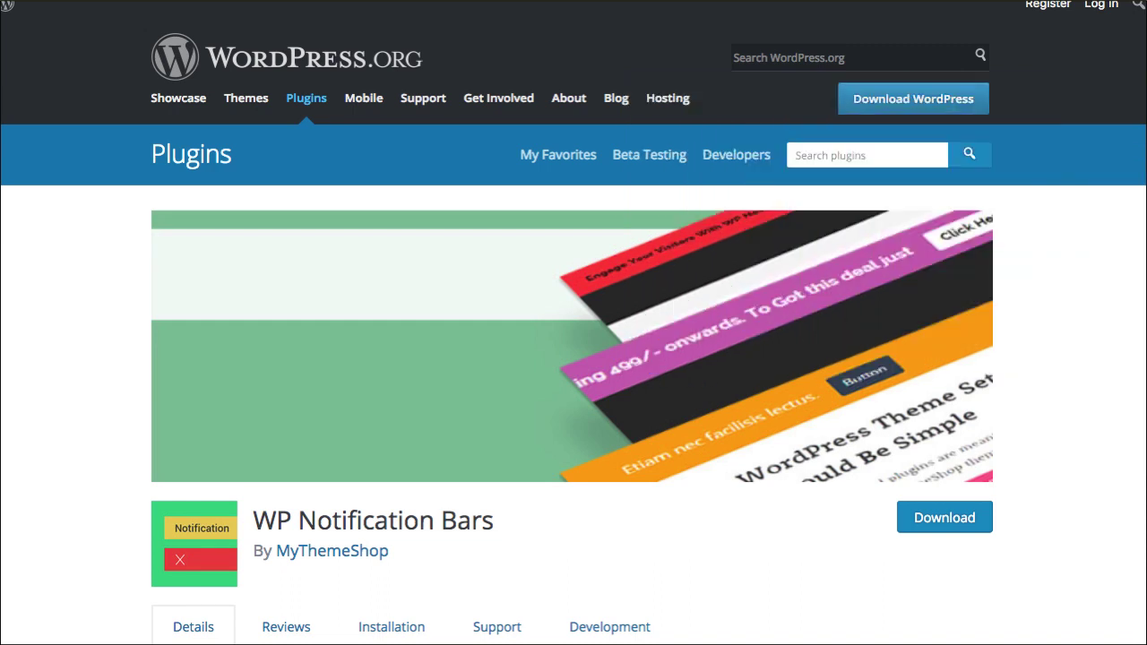
Scroll through the WP Notification Bars details description on WordPress.org
scroll(1055, 389, down, 2)
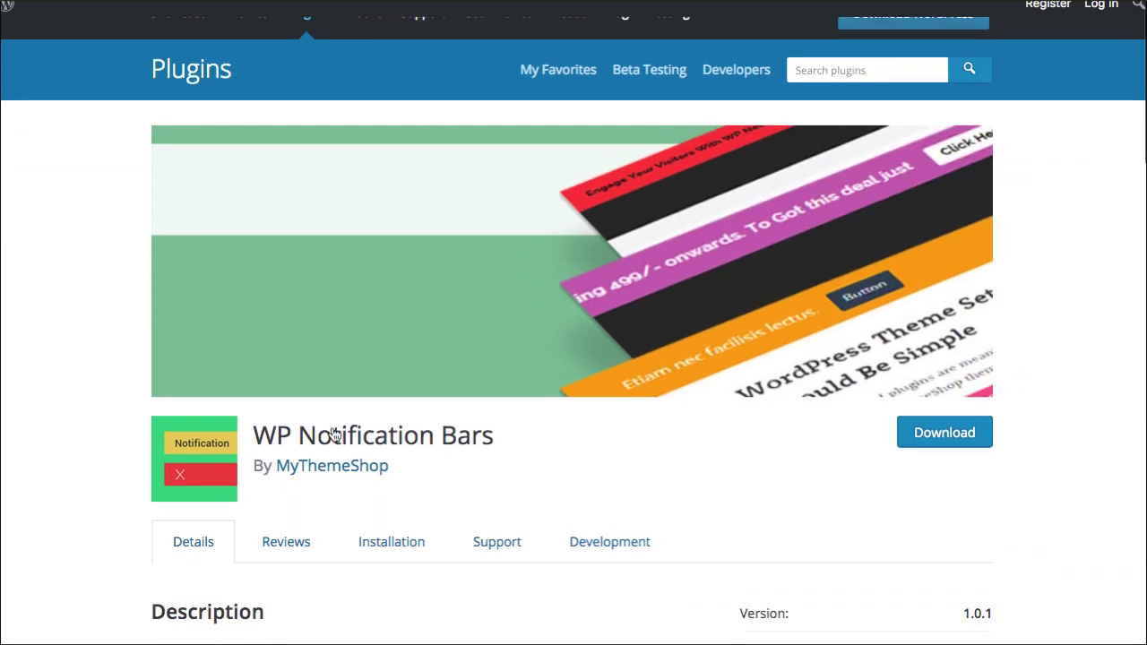
scroll(524, 439, down, 5)
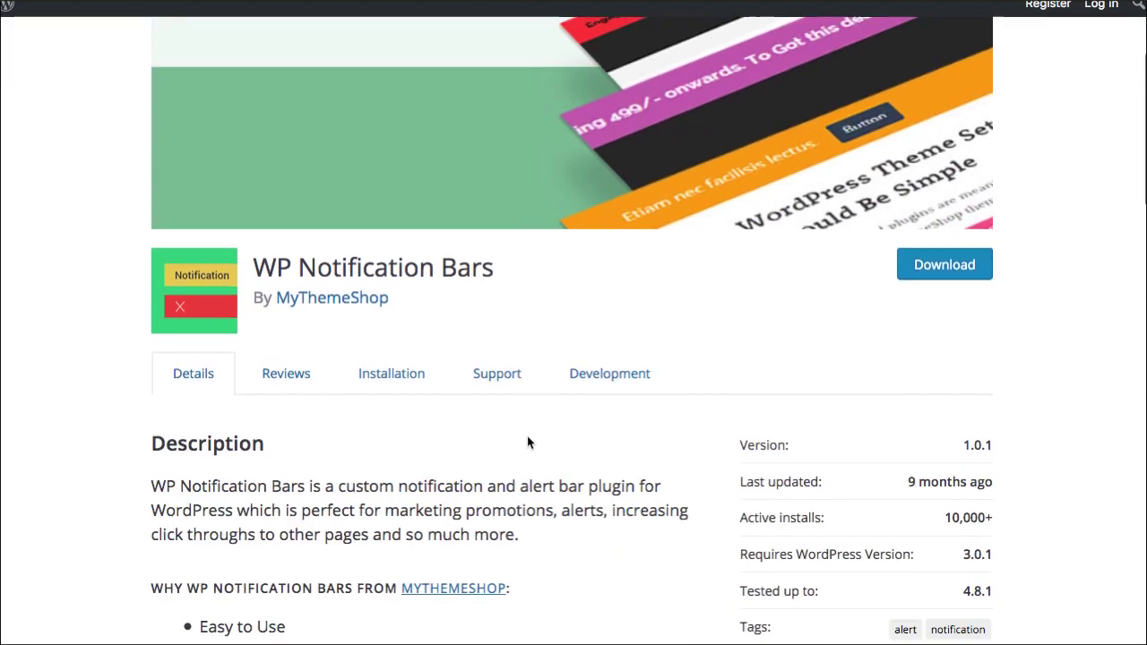
scroll(527, 437, up, 7)
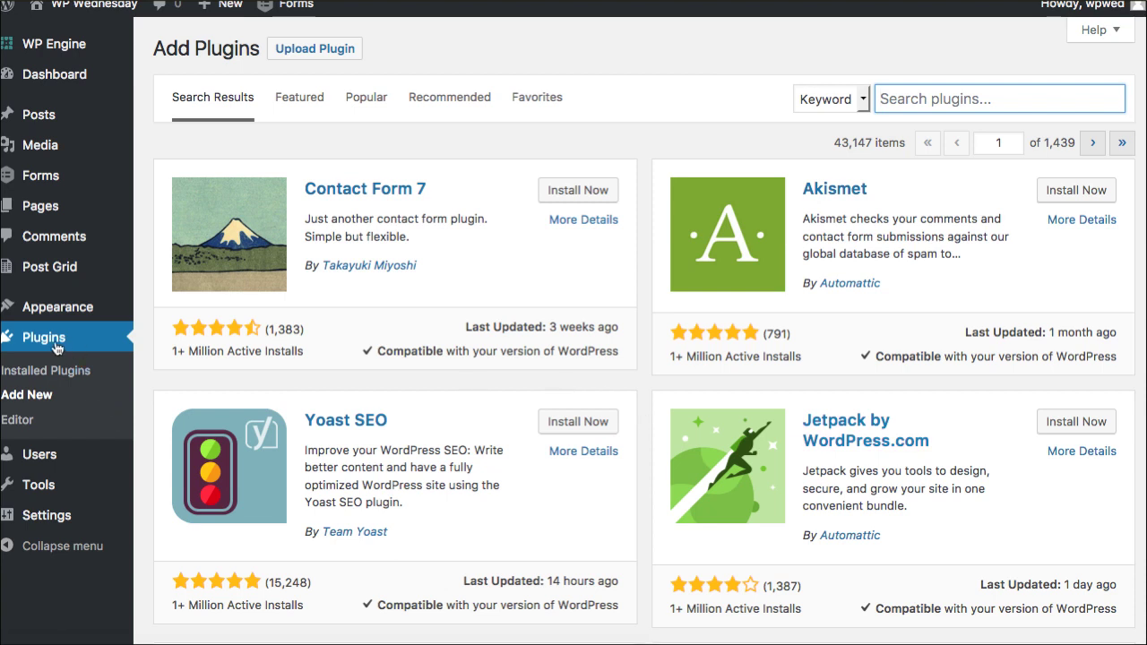
Search the Add Plugins page for 'WP Notification'
click(20, 402)
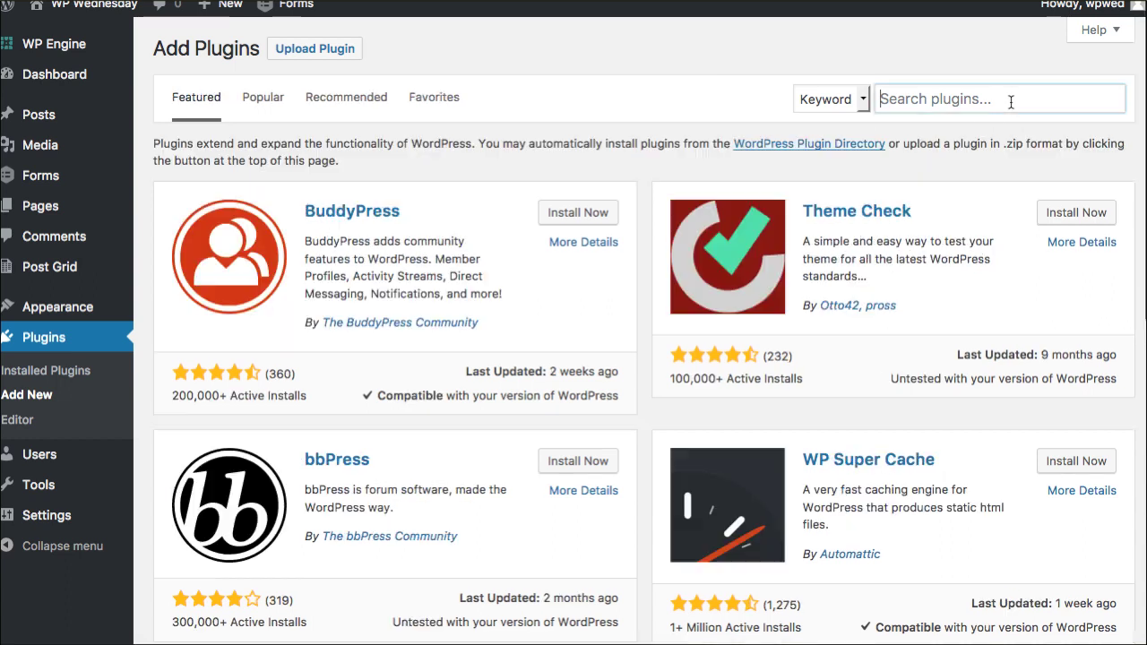
click(1011, 100)
text(WP)
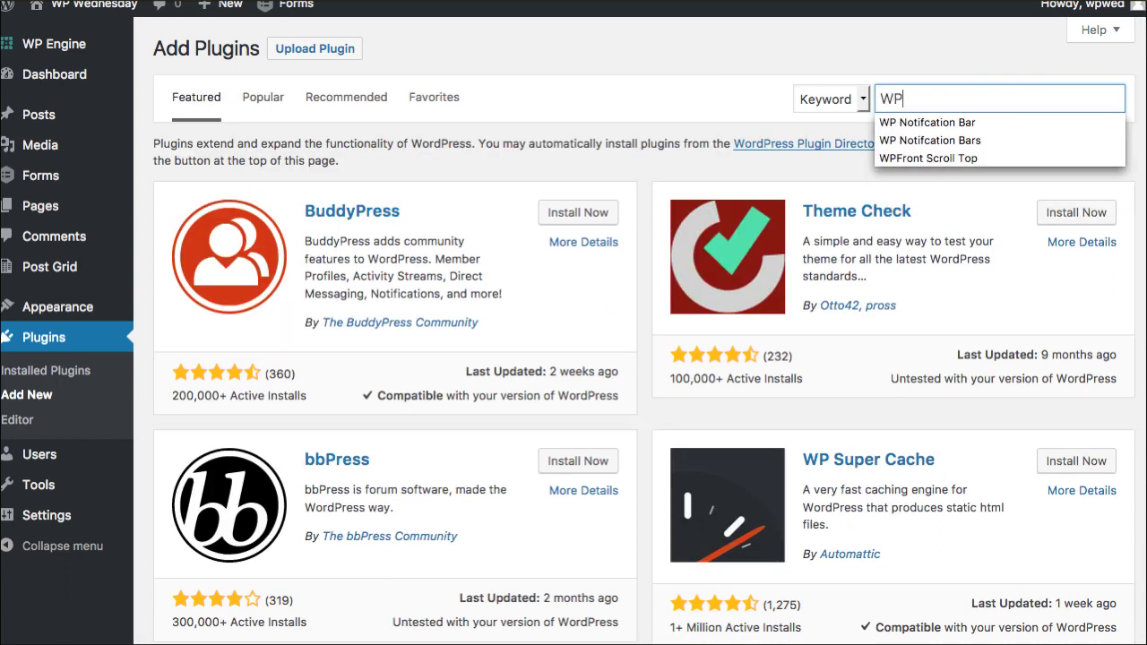
key(Down)
key(Down)
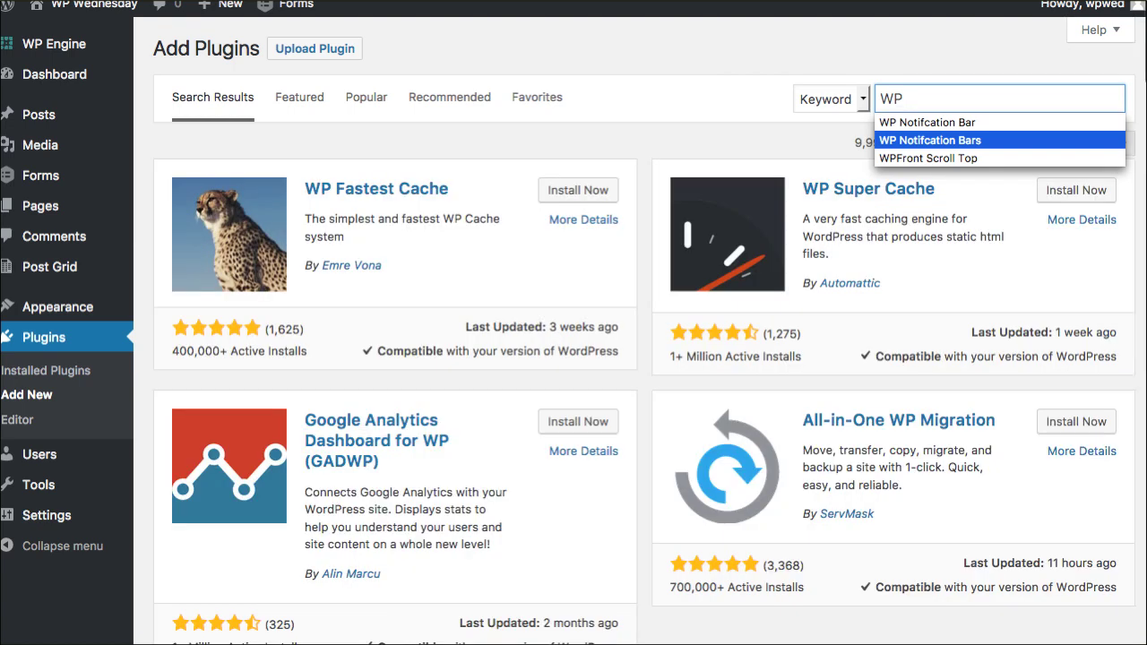
text(No)
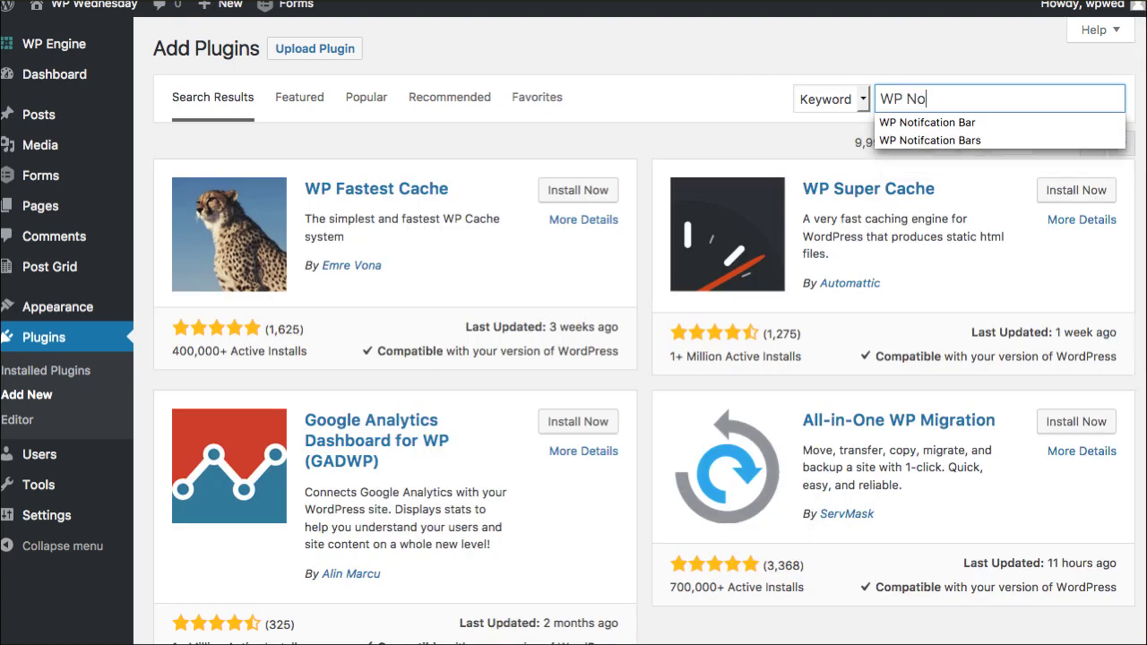
text(tificat)
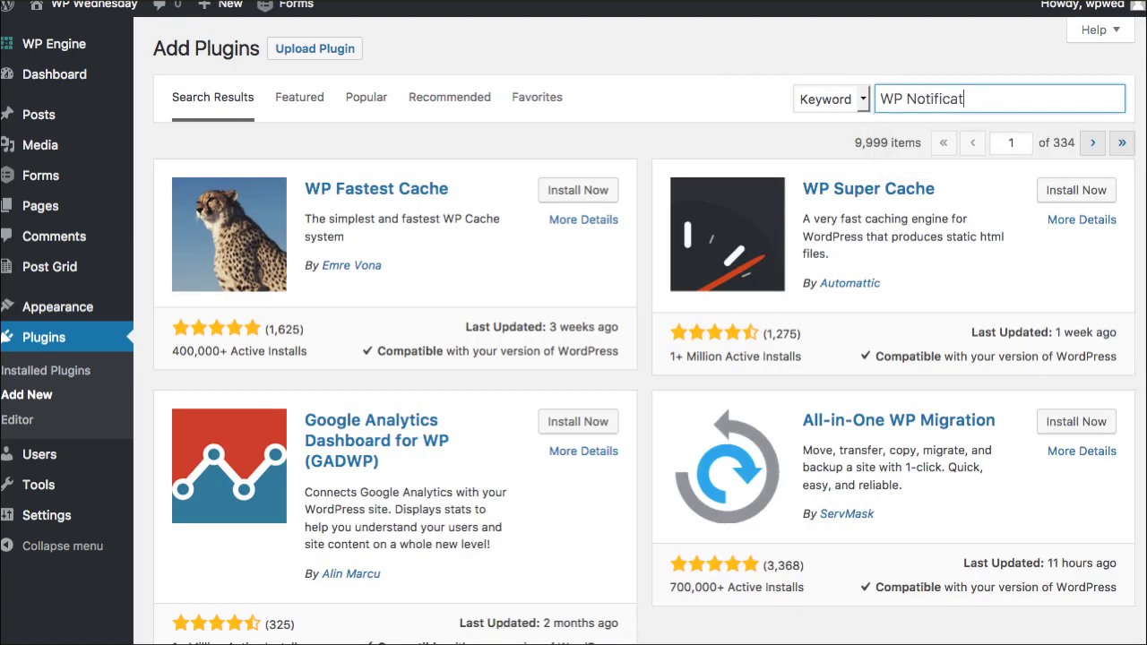
text(ion)
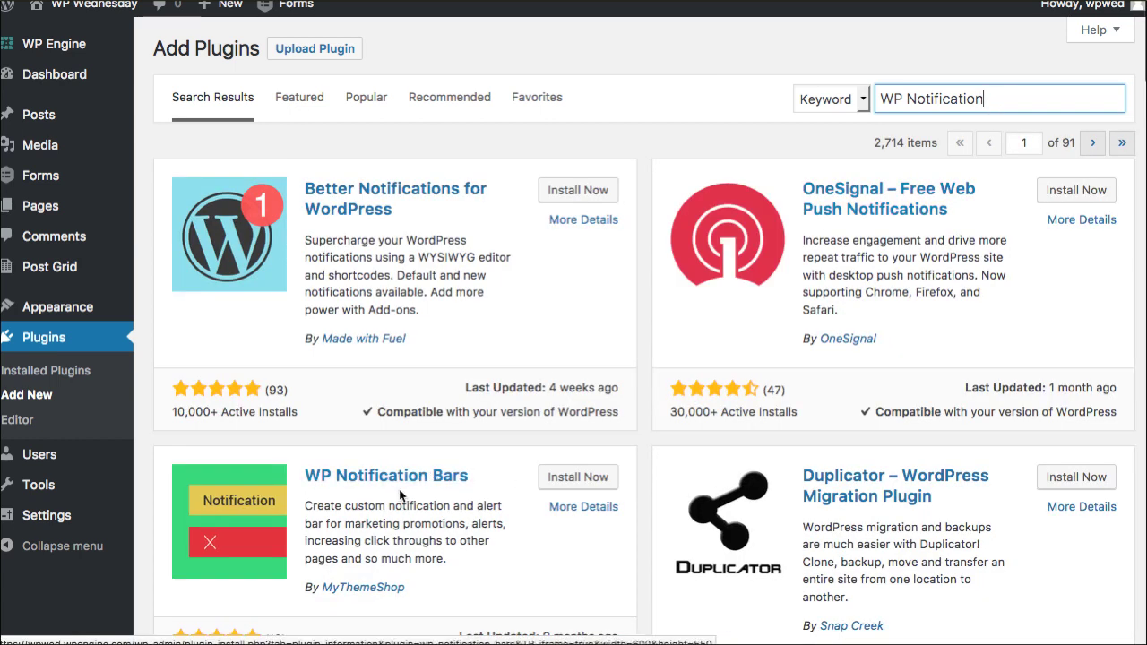
Install the WP Notification Bars plugin from the results and activate it
scroll(403, 502, down, 3)
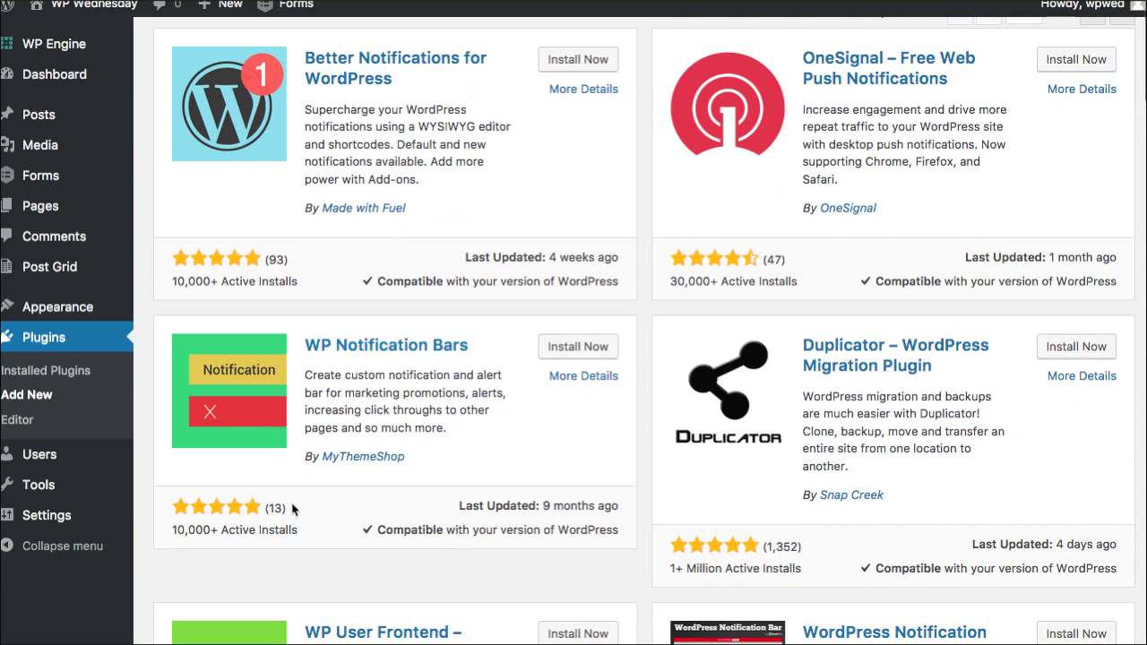
scroll(295, 507, down, 2)
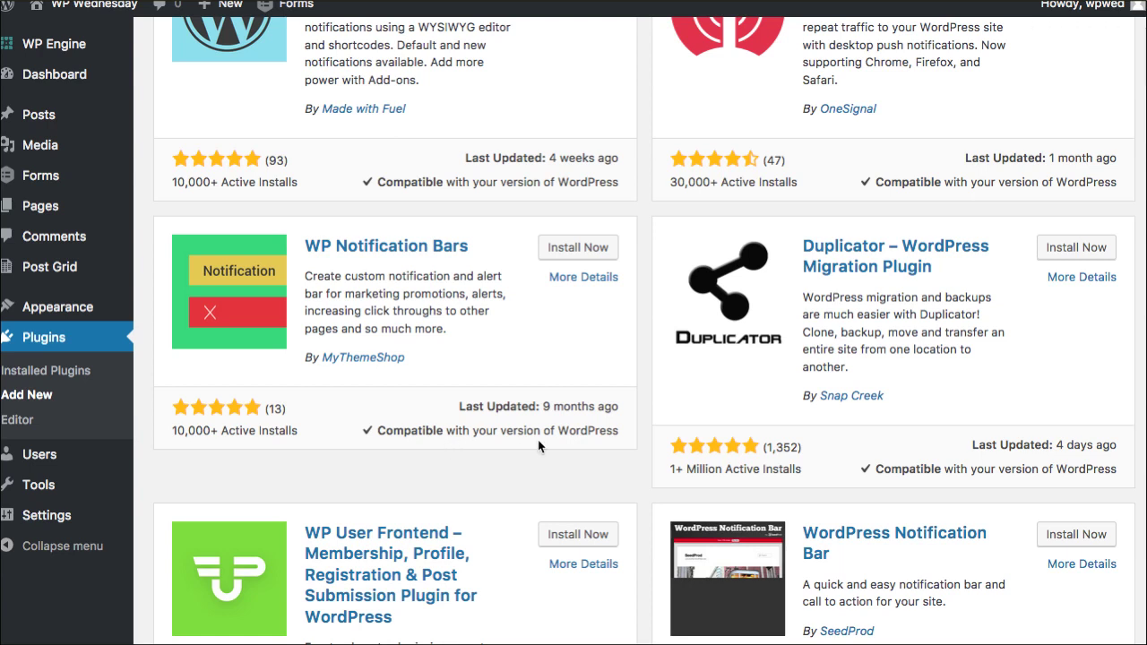
scroll(539, 446, down, 1)
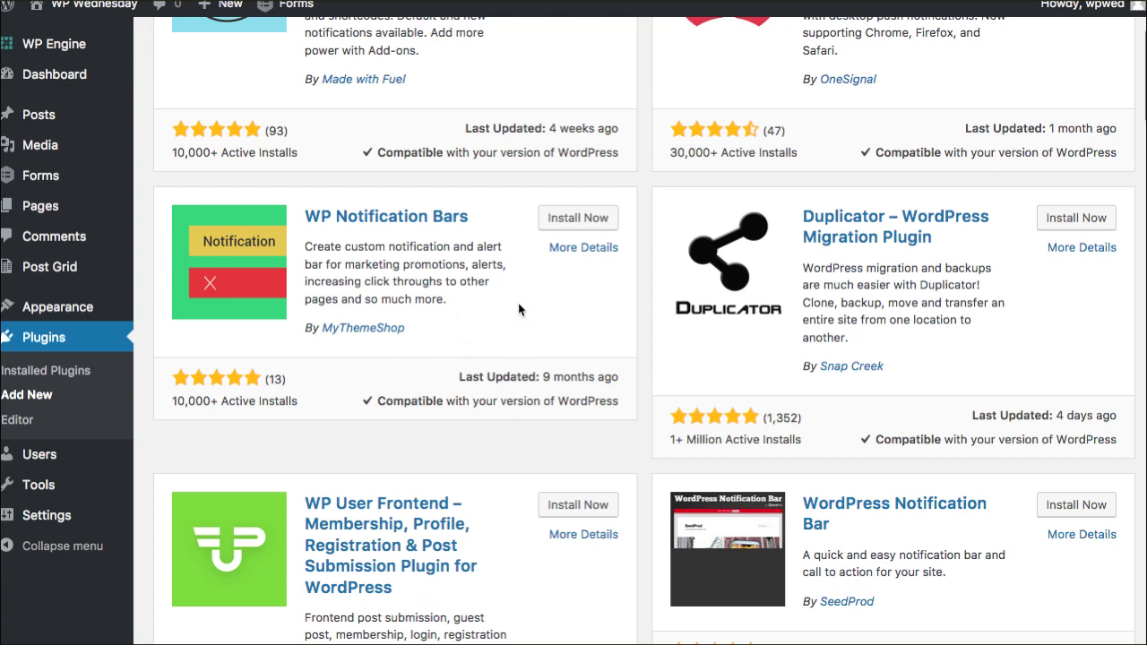
click(577, 219)
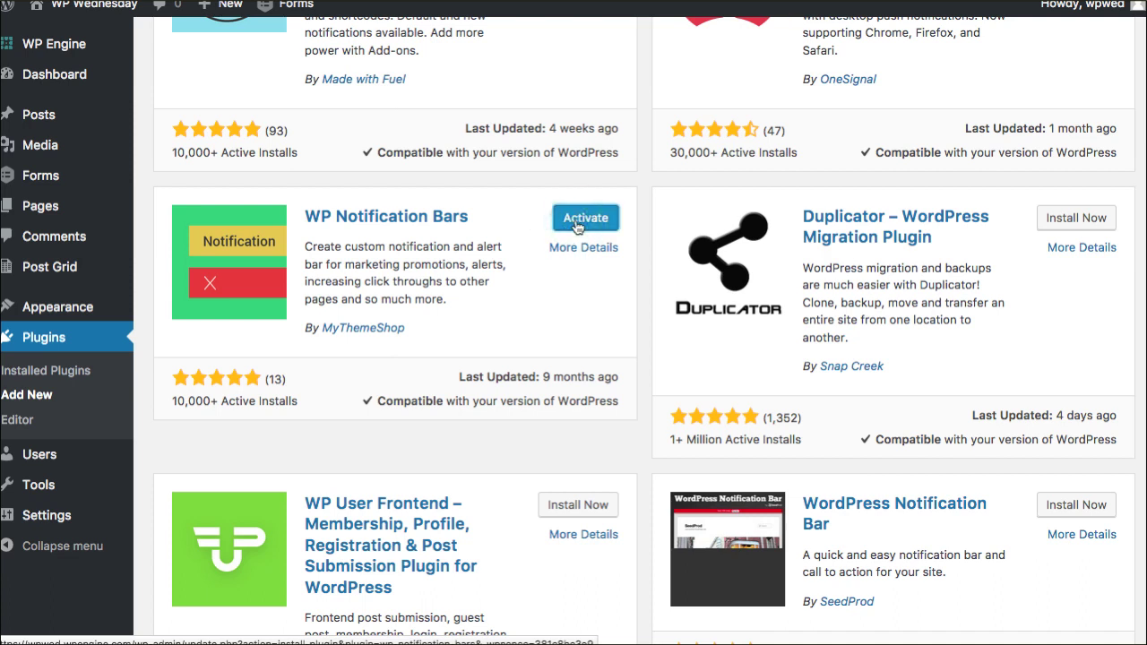
click(582, 219)
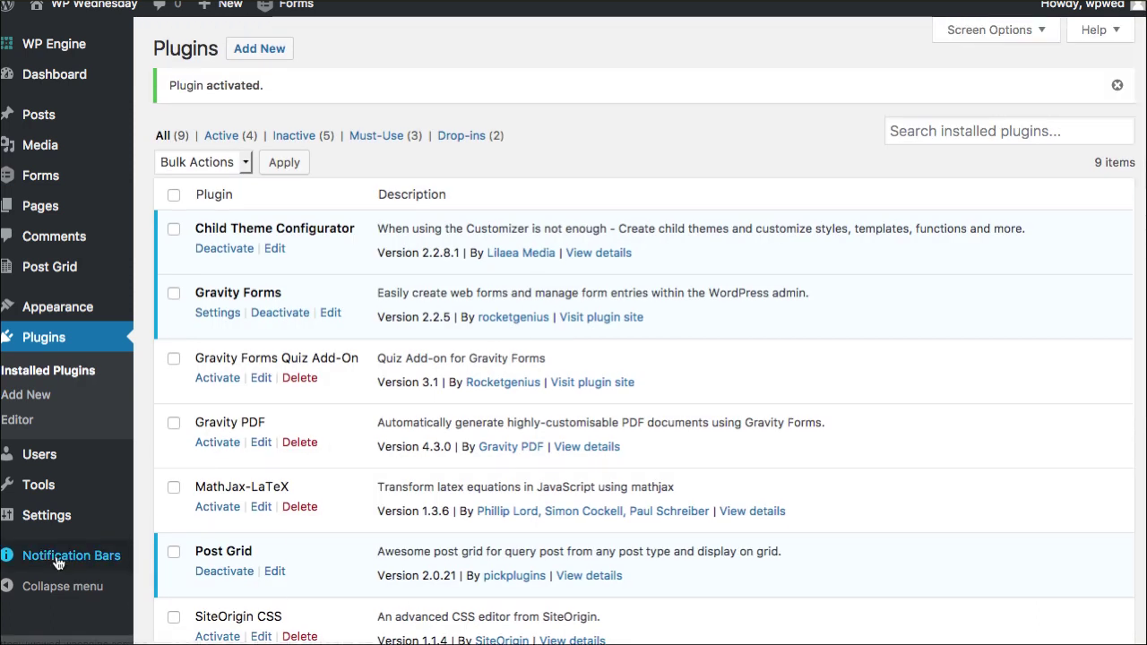
From All Notification Bars, create a new notification bar with Add New
mouse_move(90, 560)
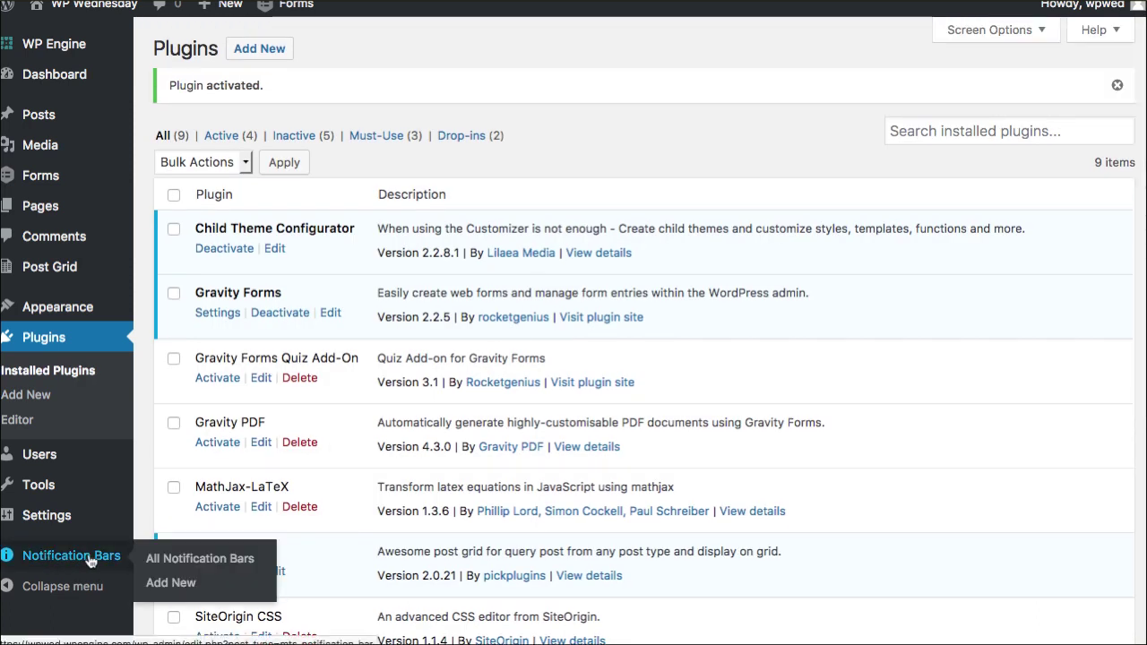
click(193, 561)
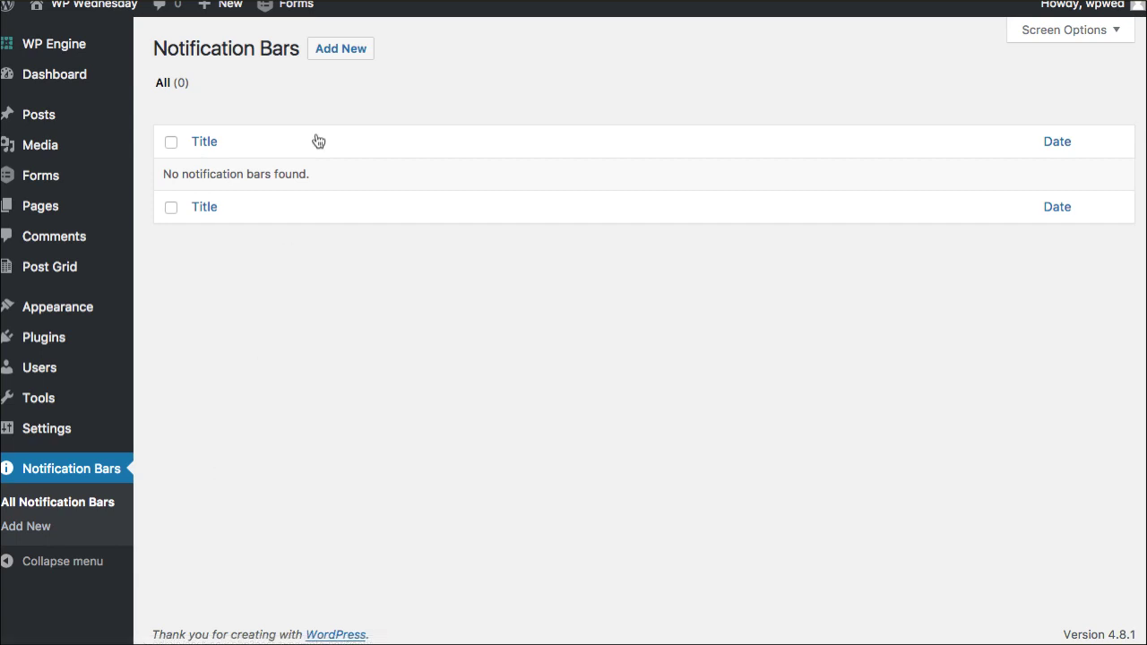
click(341, 48)
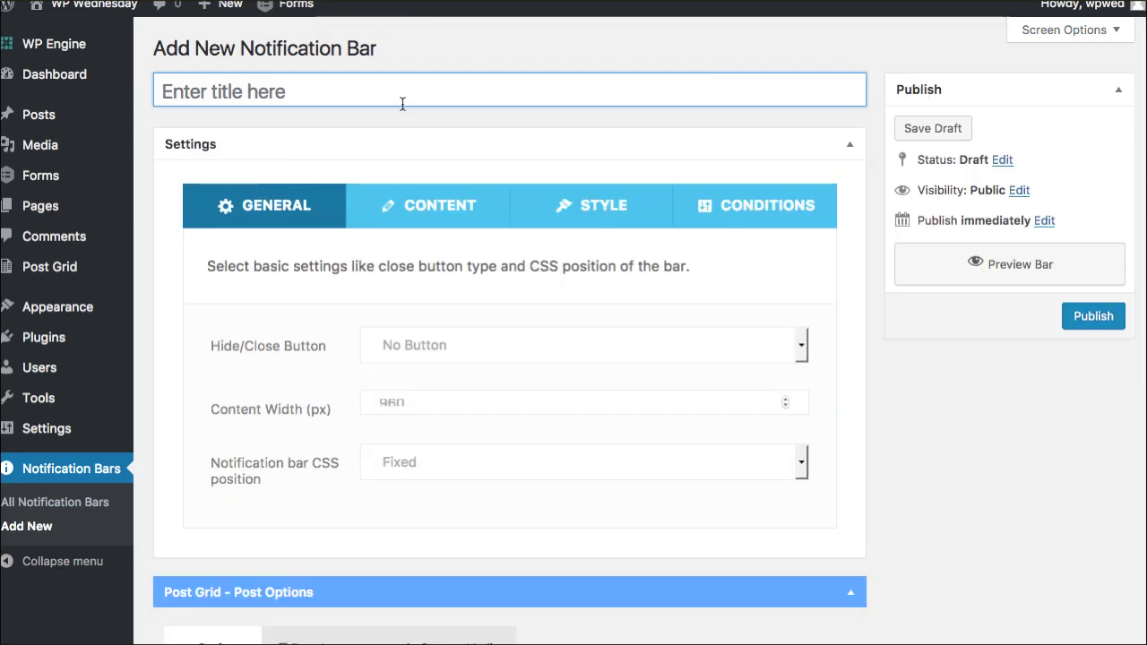
Title the new notification bar 'New Hours - Notice'
click(396, 86)
text(New O)
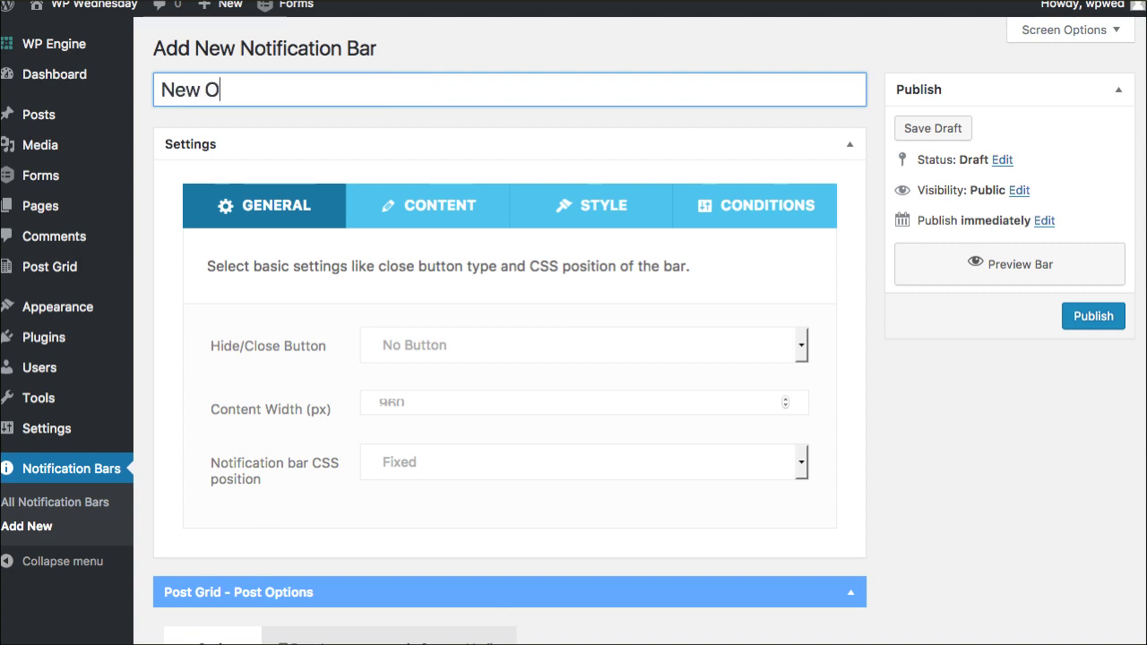
key(BackSpace)
text(Hoursa- Notice)
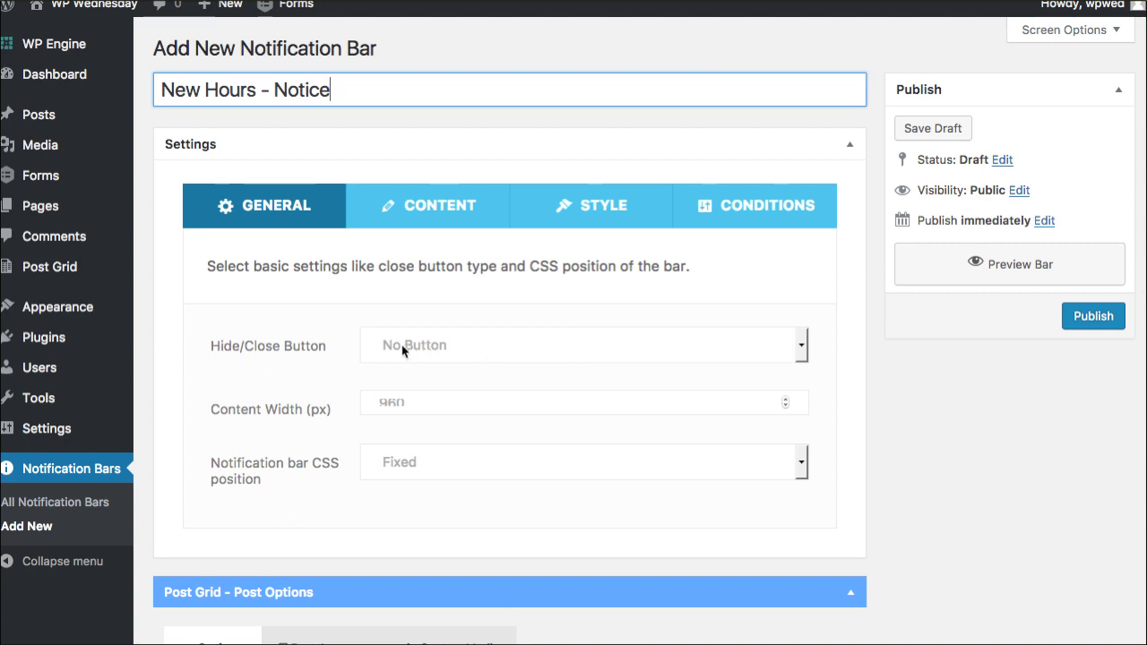
Keep the Notification bar CSS position set to Fixed
scroll(408, 350, down, 2)
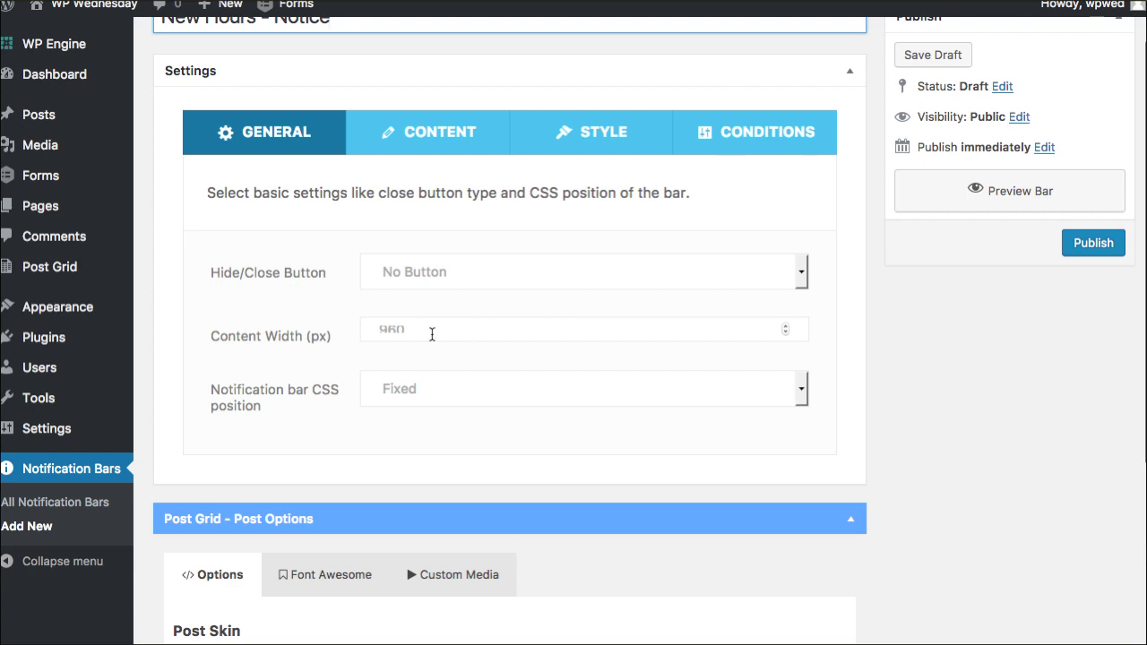
click(436, 398)
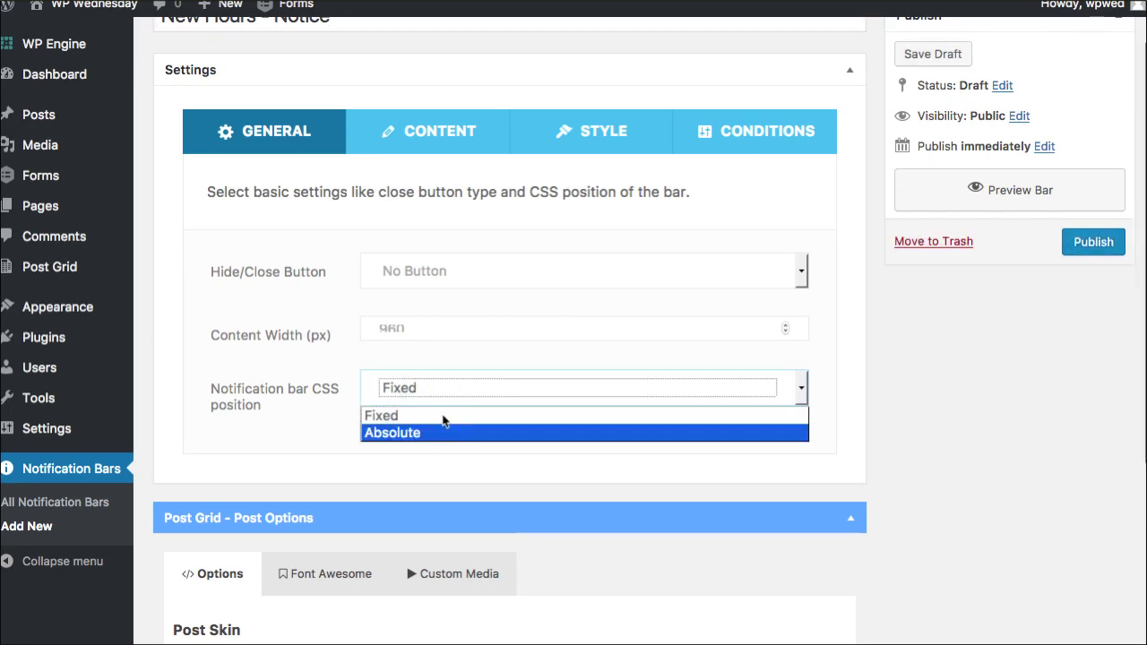
click(443, 384)
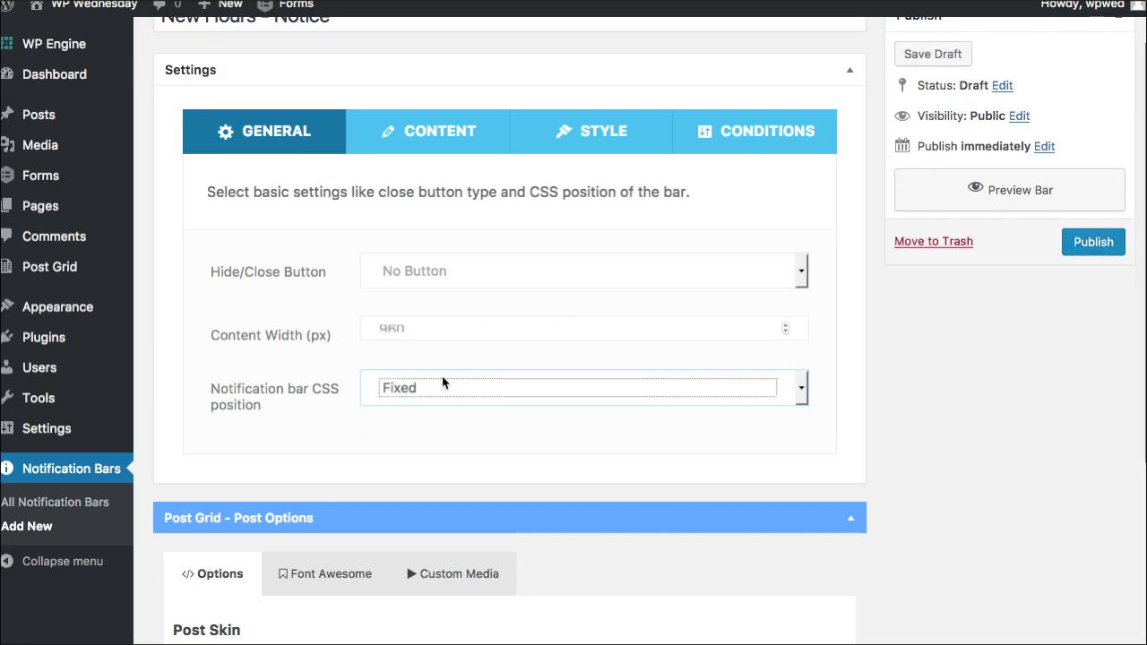
click(425, 144)
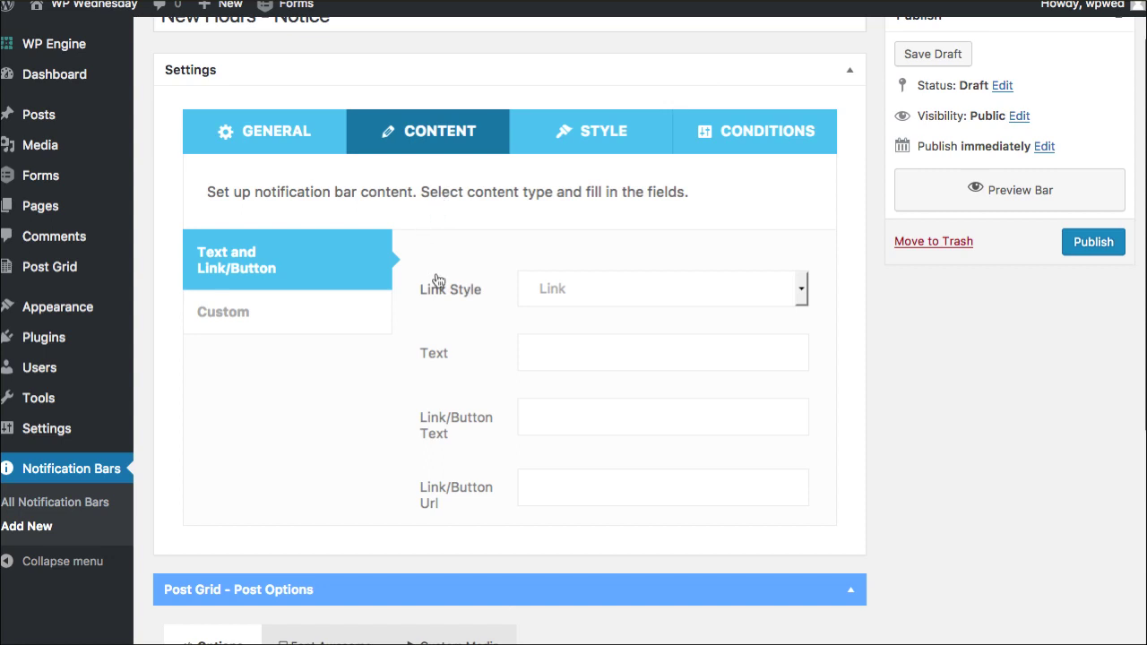
Use the Link style and enter the text 'New Hours of Operation - Open 10 am 0 8 pm Mon - Thurs ONLY'
click(561, 299)
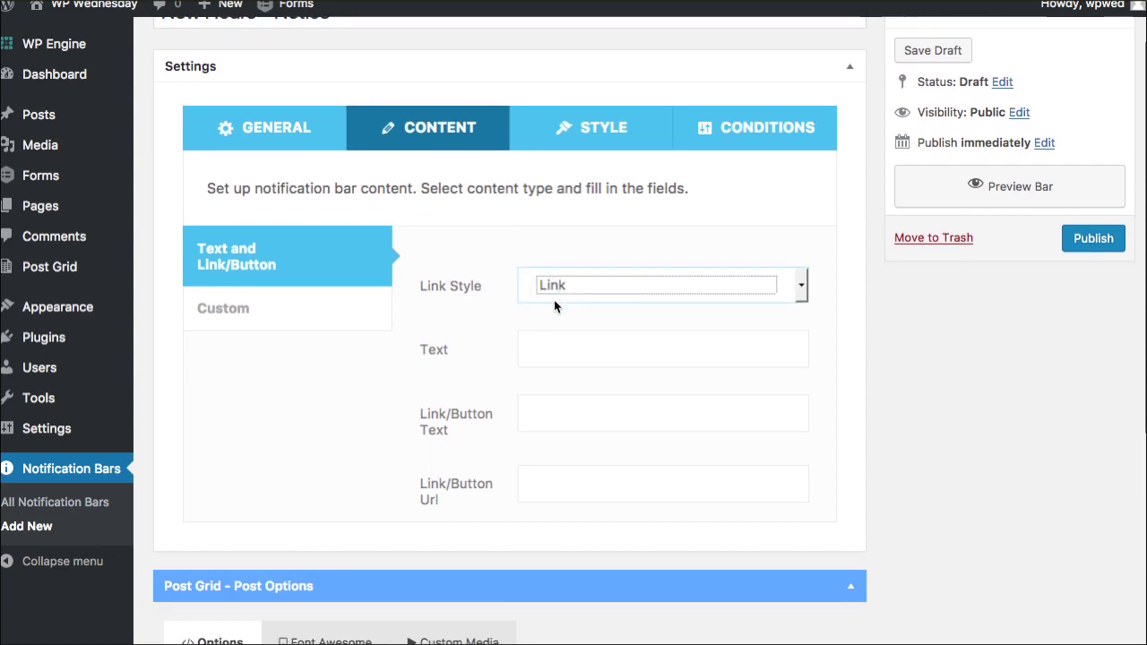
click(551, 356)
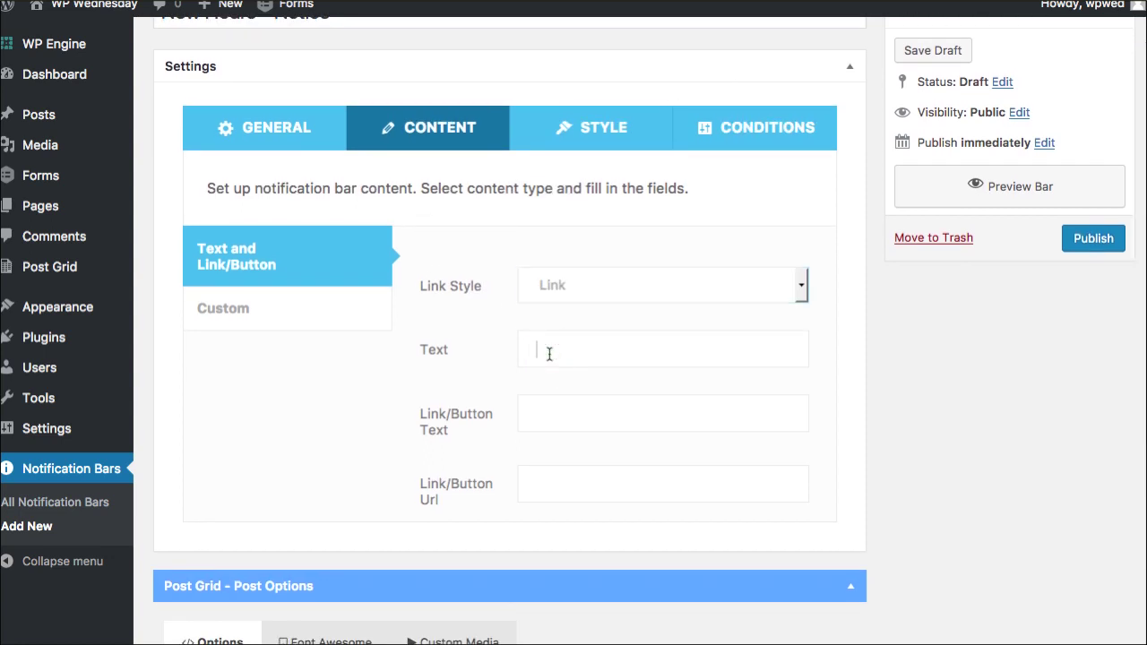
text(New Hours of Oper)
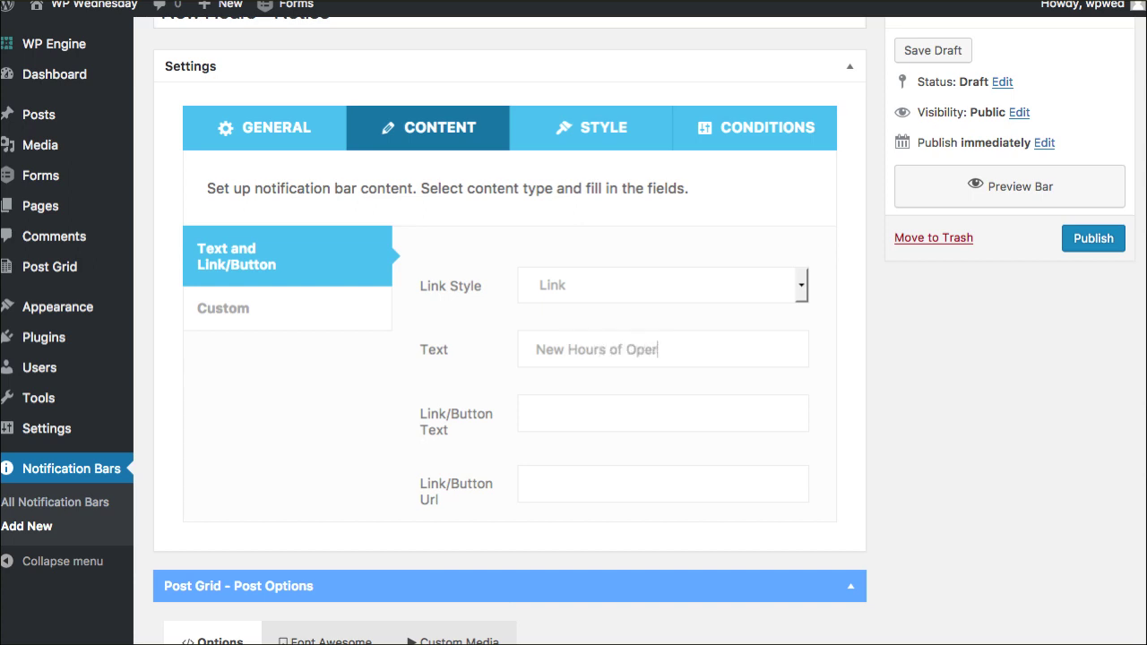
text(ation - Open 10 am 0)
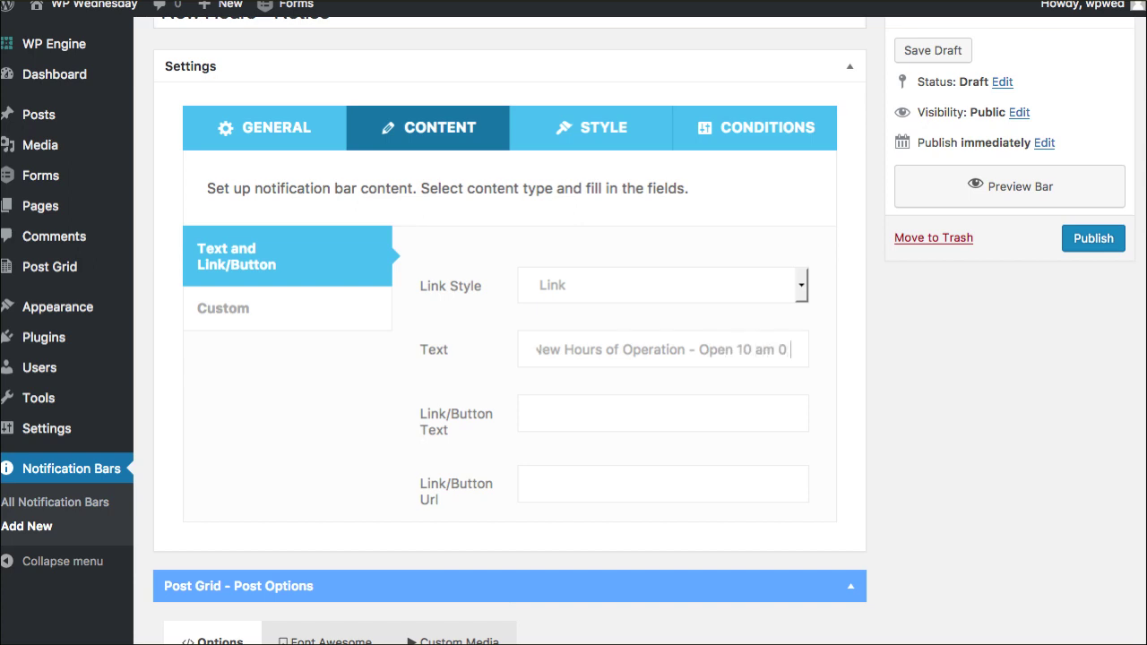
text( 8)
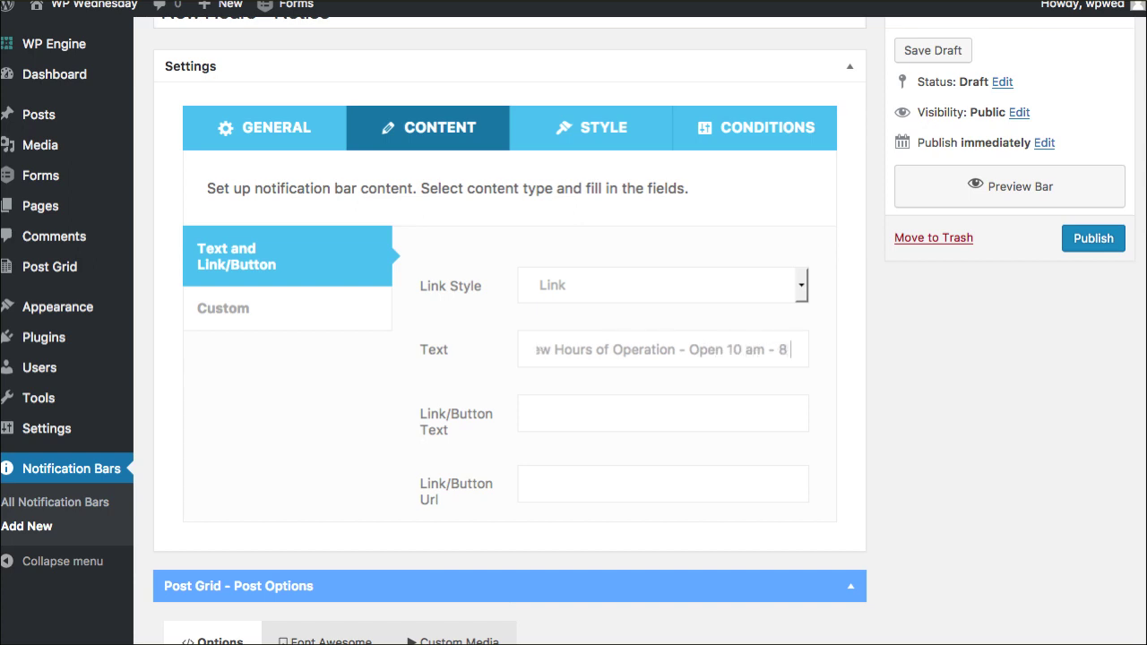
text( pm Mon - Th)
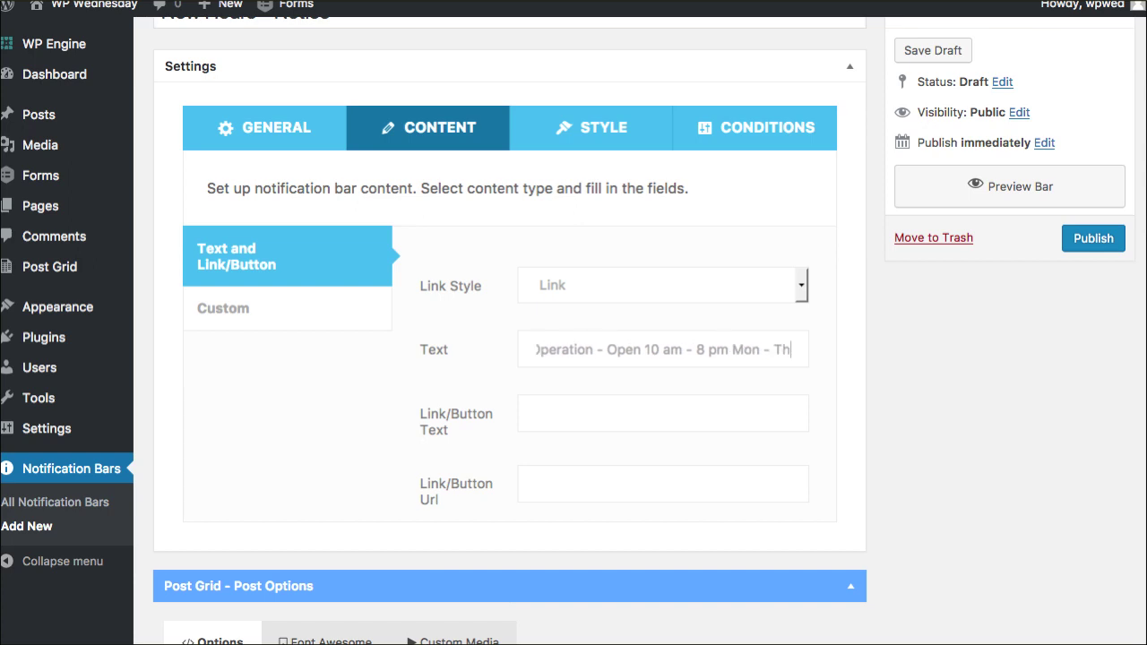
text(urs ONLY)
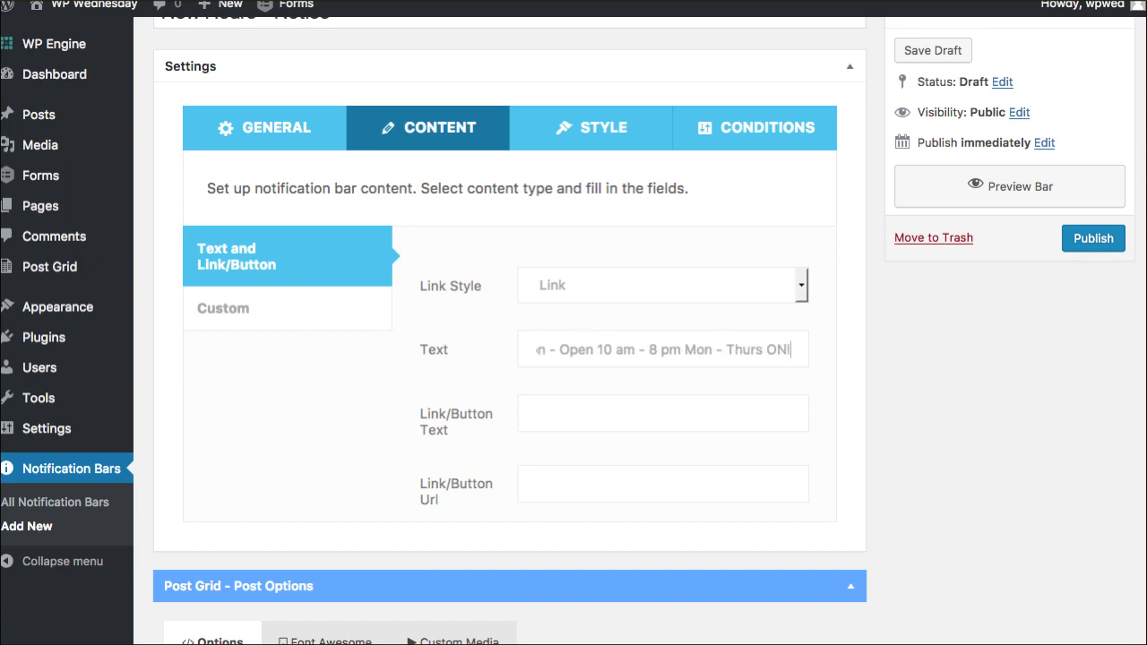
Set the link text to 'Contact Now' and the link URL to '/contact-us/'
click(581, 421)
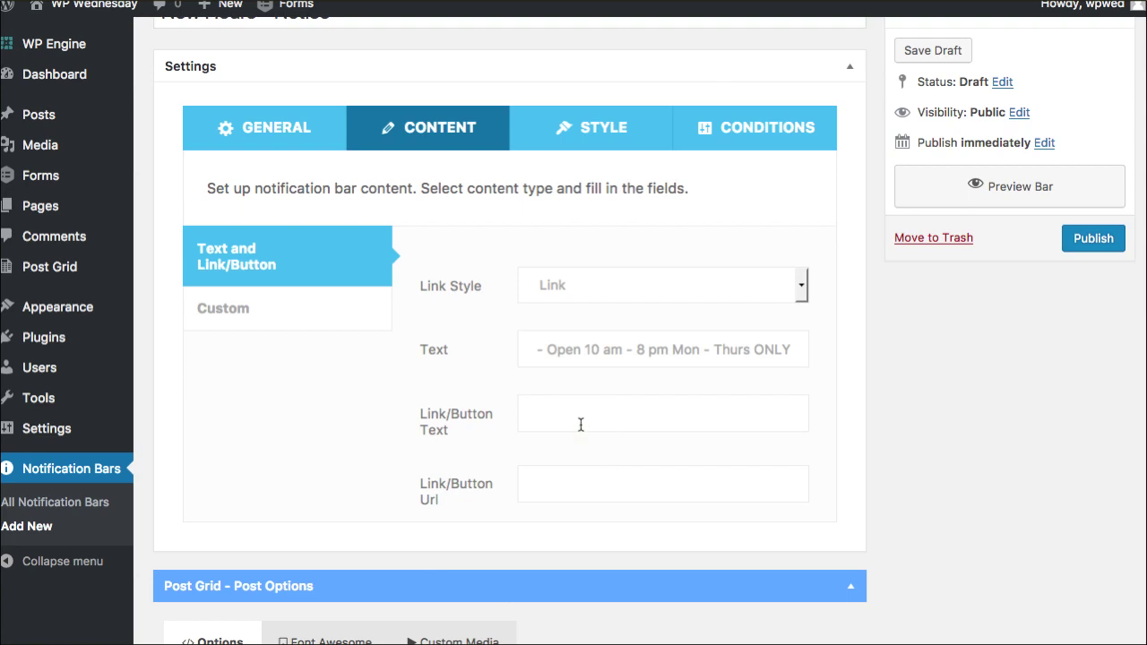
click(551, 415)
text(Contact Now)
click(560, 484)
text(/conta)
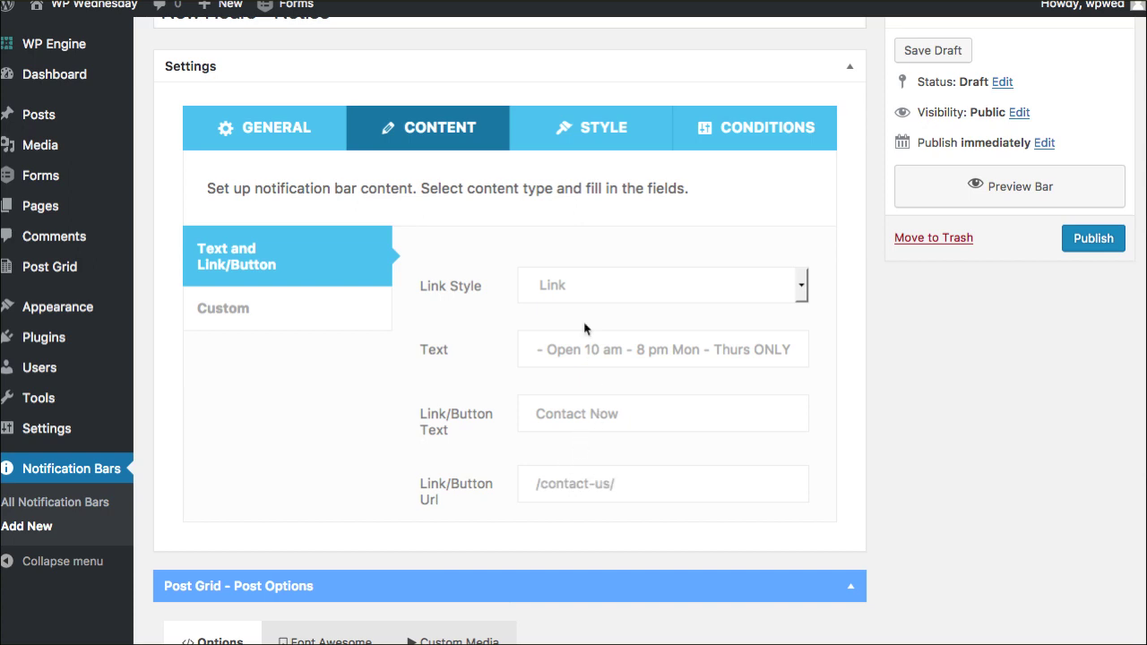
scroll(846, 418, down, 5)
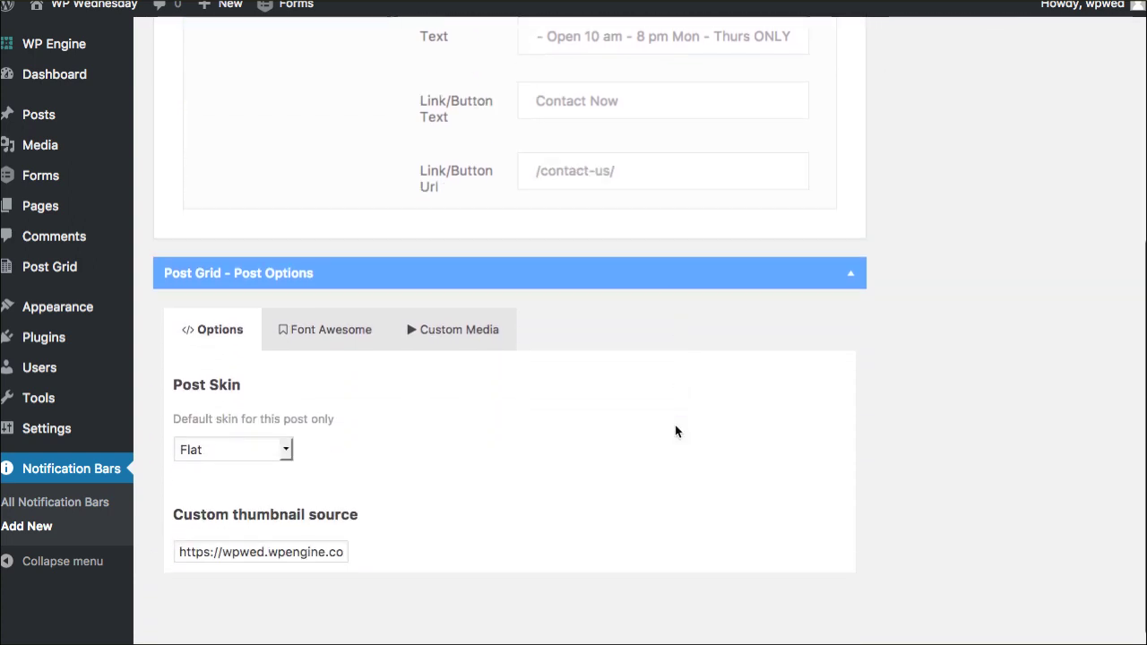
scroll(677, 432, down, 1)
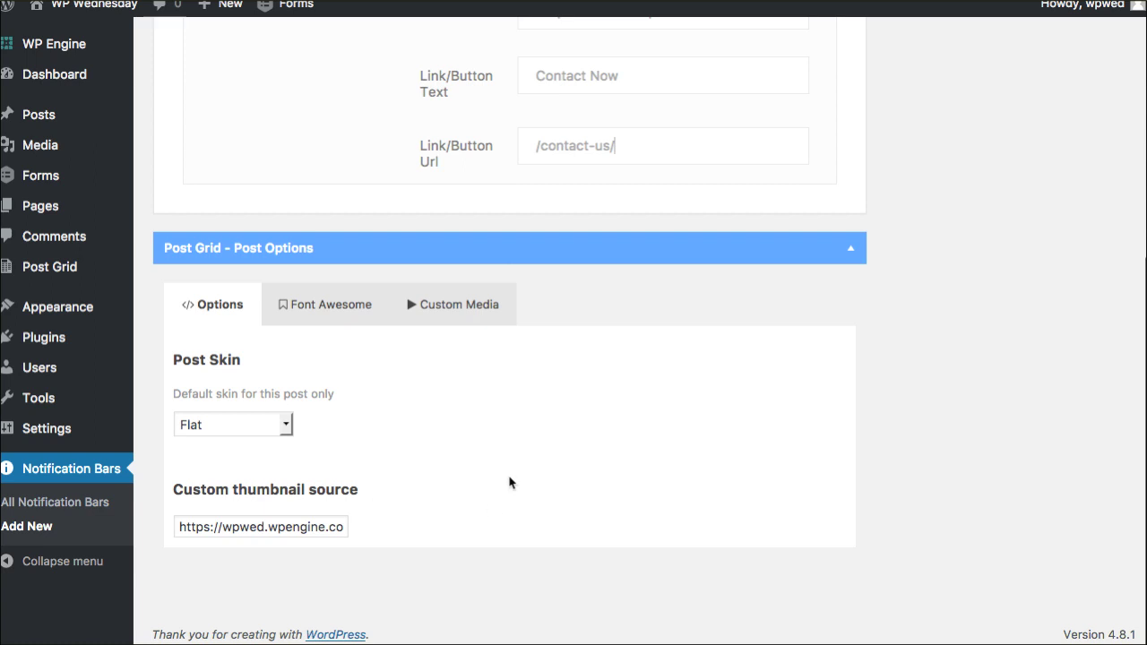
click(346, 309)
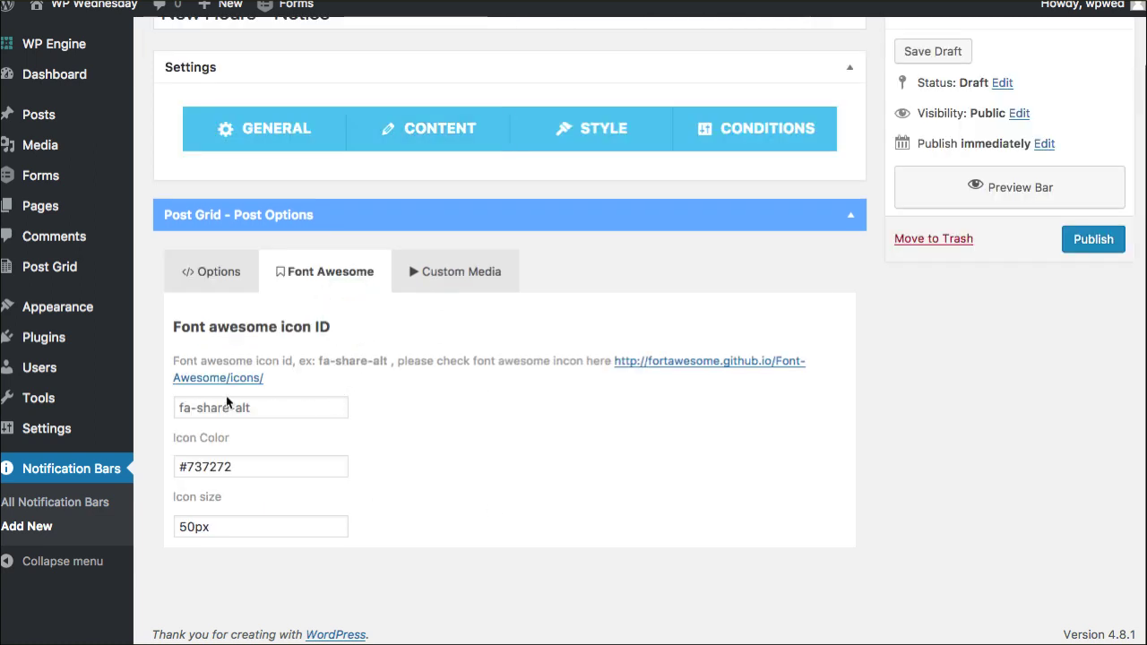
scroll(215, 367, up, 2)
click(213, 351)
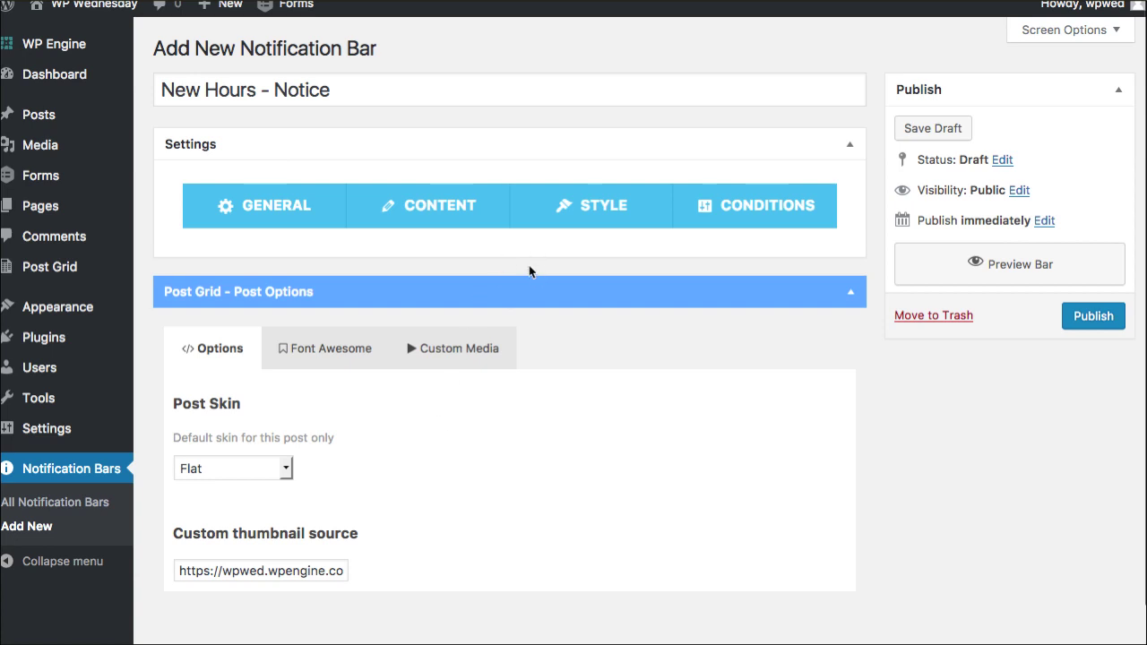
click(592, 216)
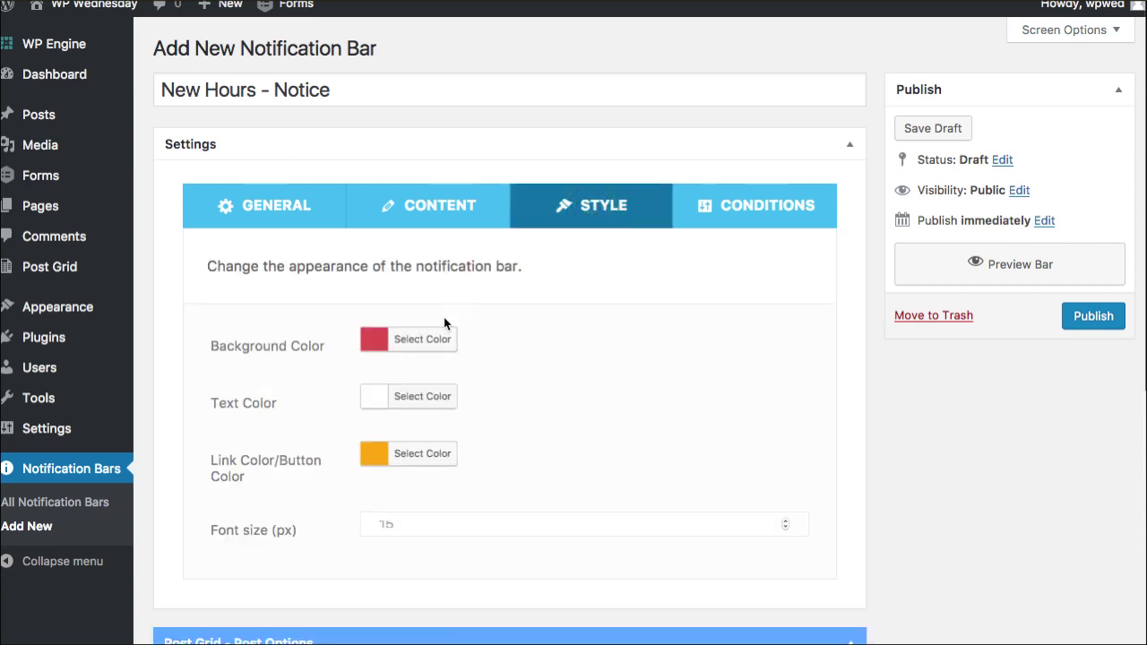
Set the bar's background colour to blue (#4a69c4)
click(376, 344)
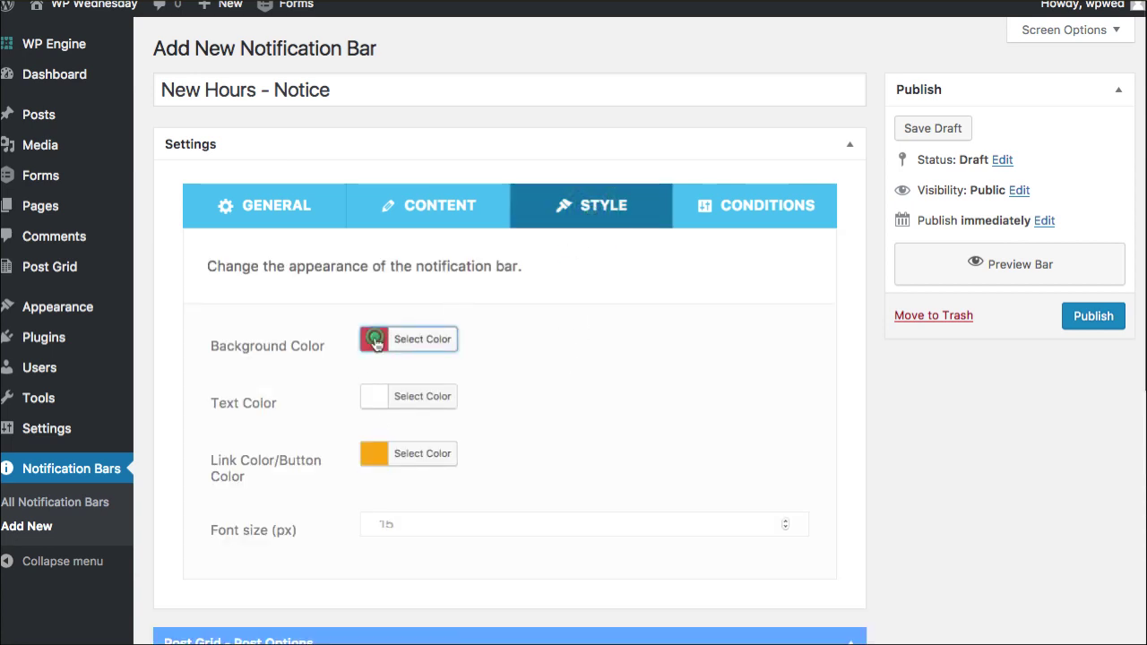
mouse_move(371, 403)
mouse_down()
mouse_move(417, 389)
mouse_move(430, 402)
mouse_move(474, 404)
mouse_up()
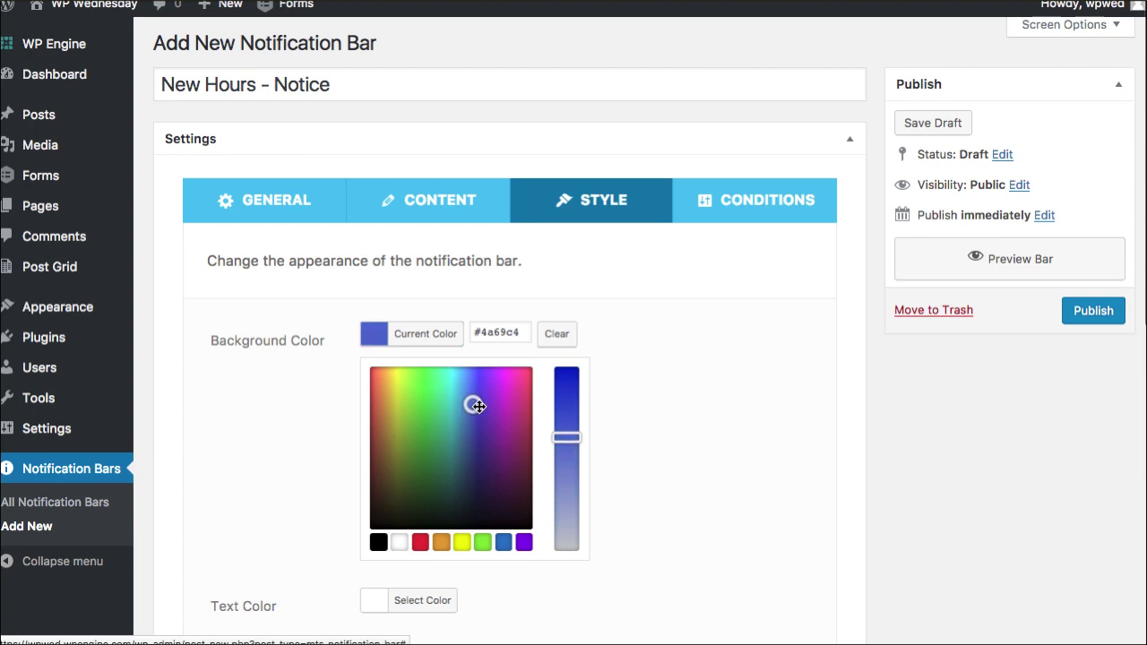
click(663, 397)
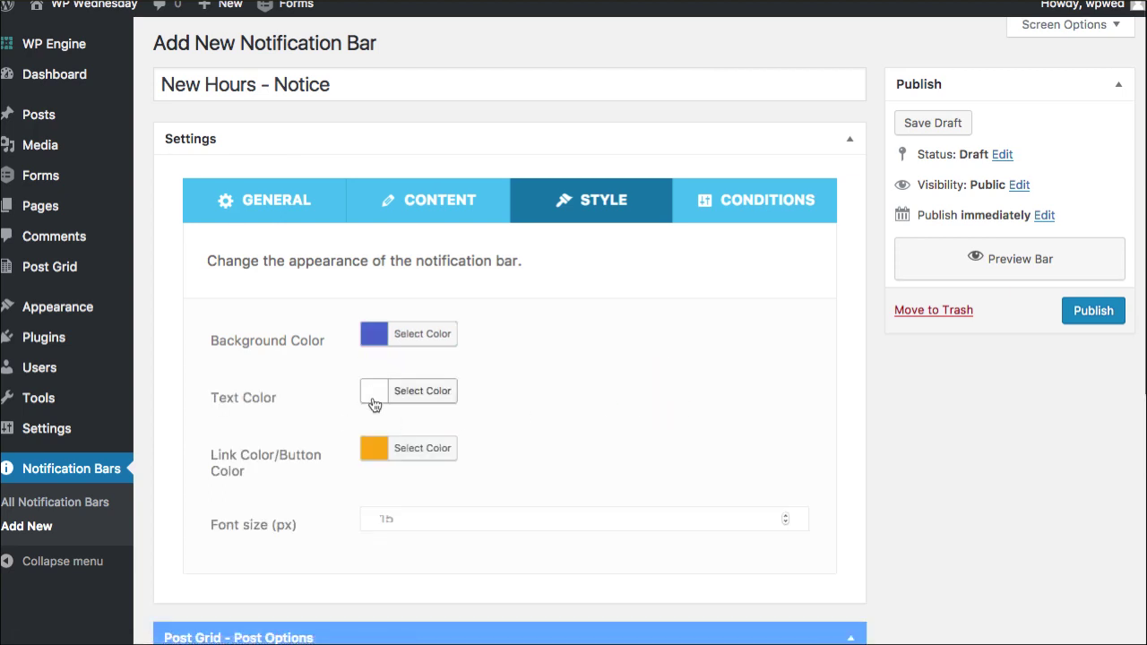
Set the link/button colour to red (#cc1700)
click(374, 450)
drag(394, 492, 374, 515)
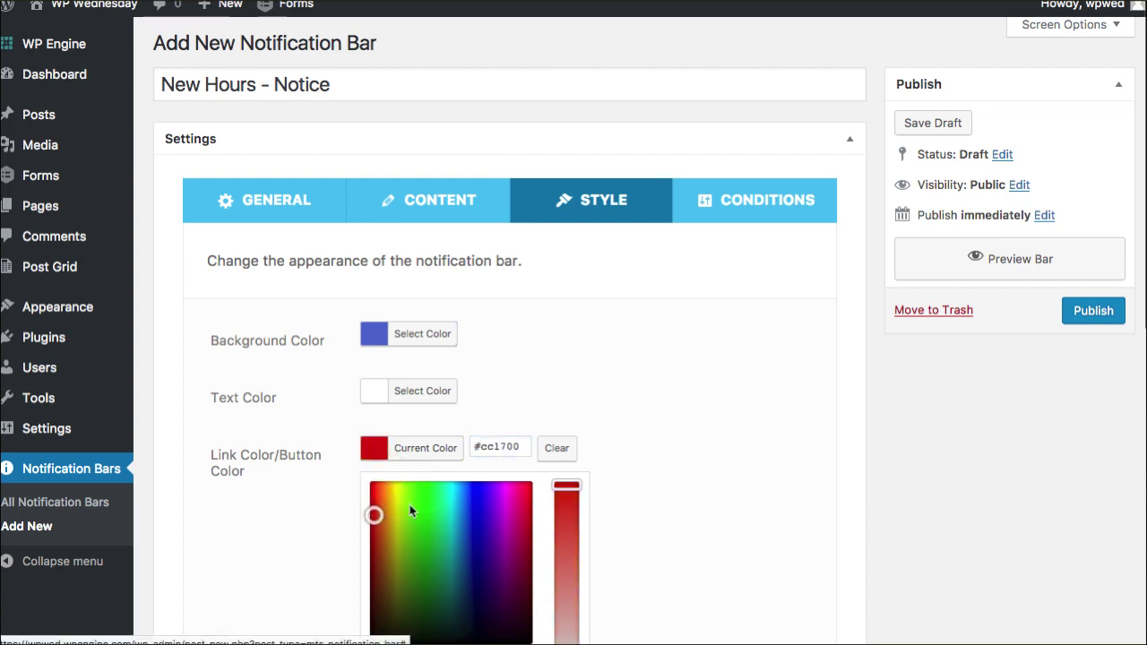
click(743, 415)
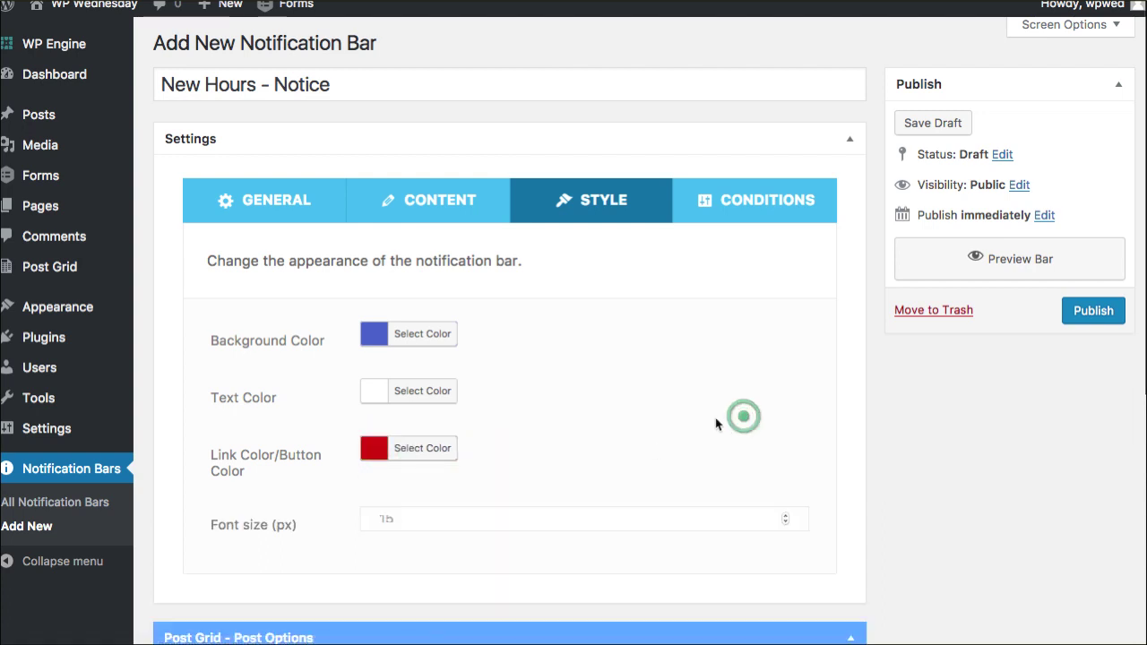
Publish the bar and limit its display conditions to the Homepage only, then update
click(1088, 312)
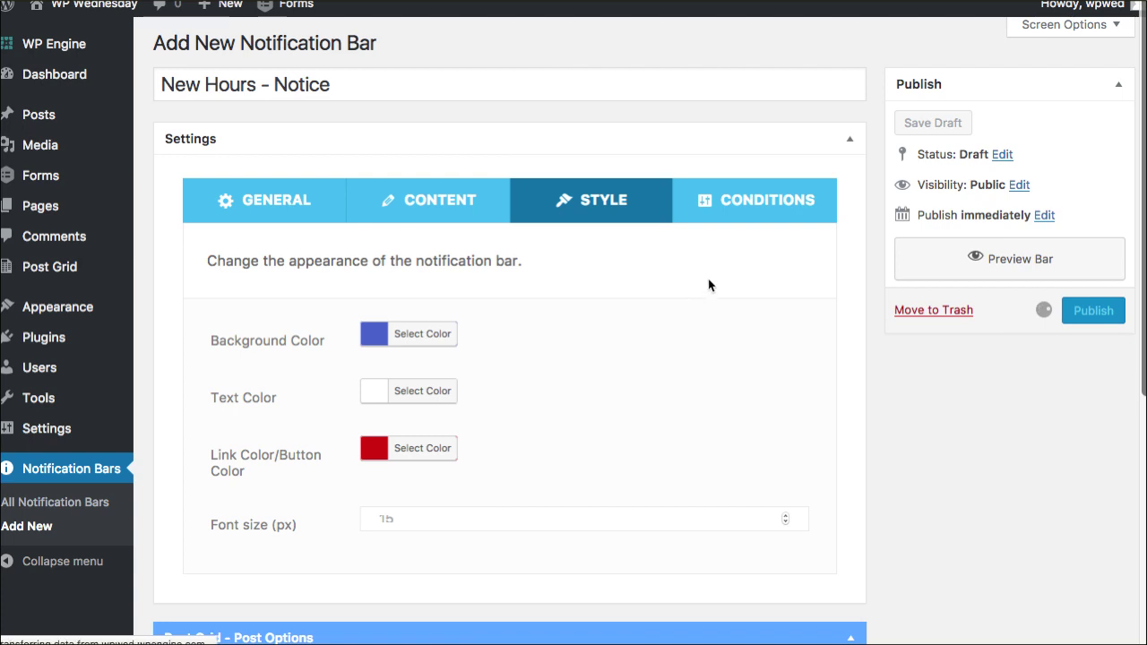
click(749, 273)
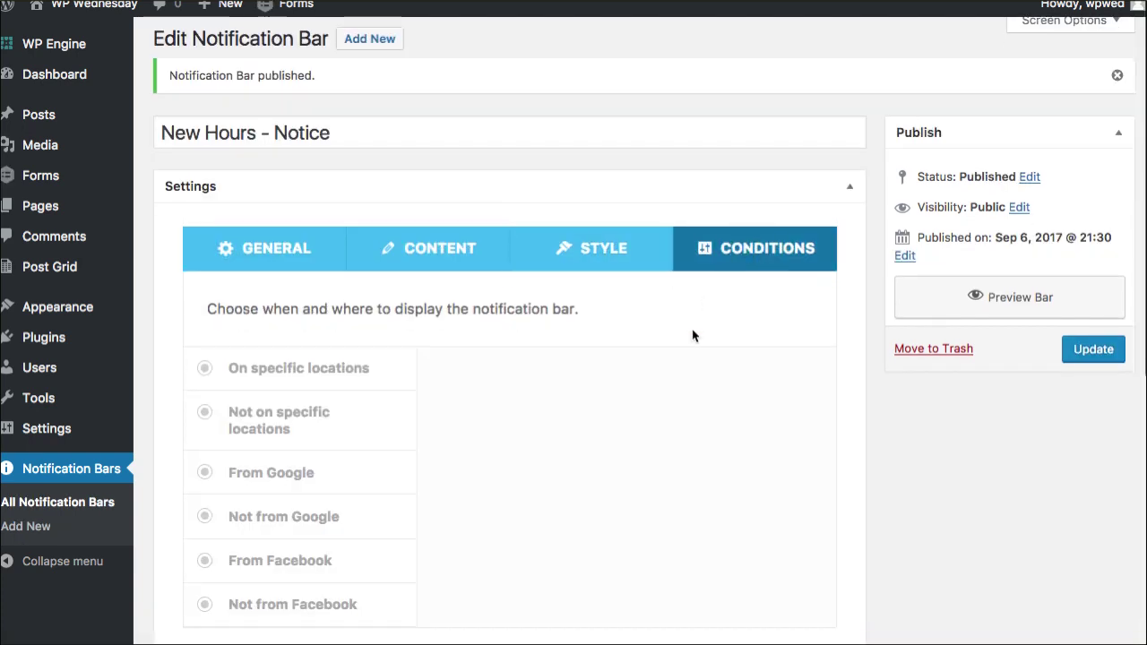
scroll(691, 333, down, 2)
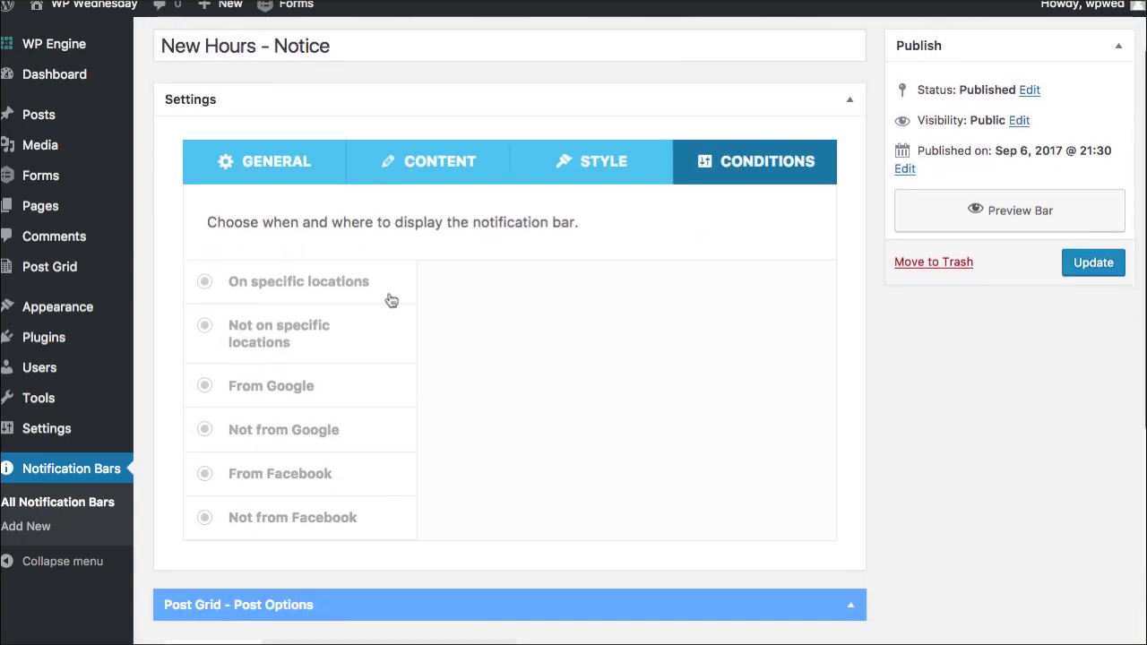
click(329, 298)
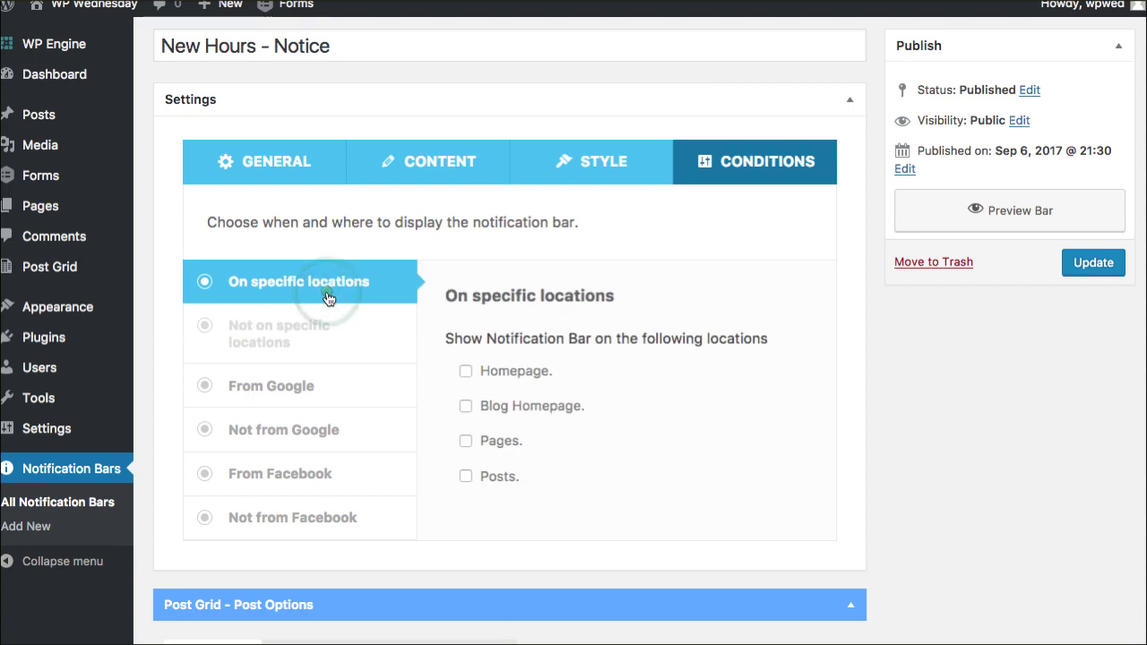
click(462, 375)
click(466, 442)
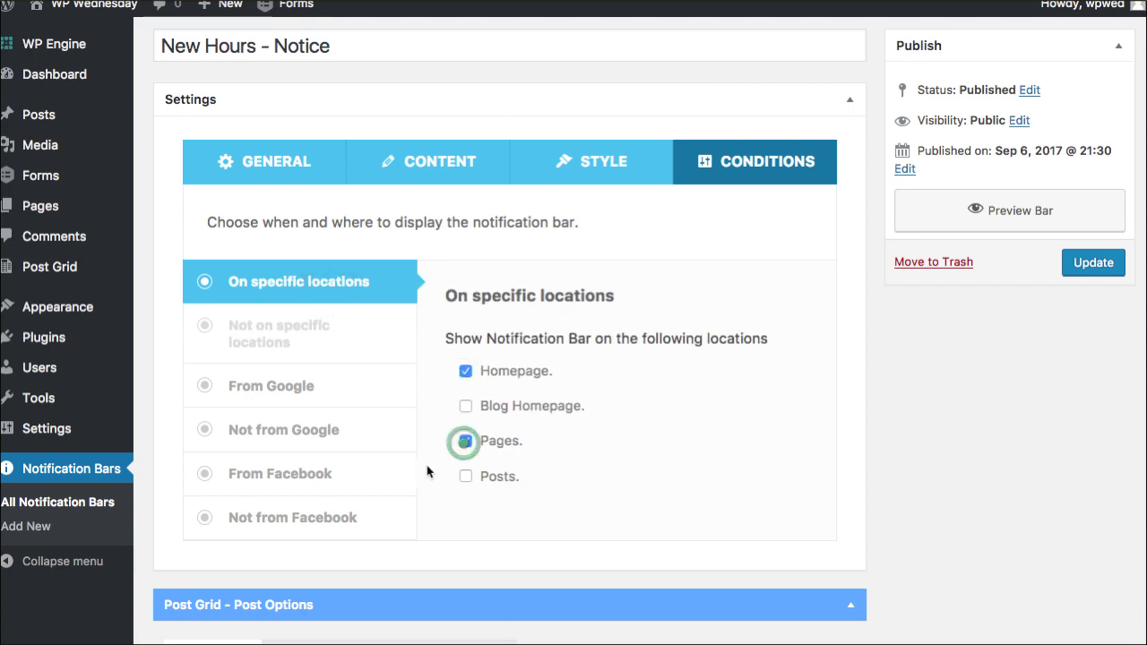
click(465, 441)
click(1095, 263)
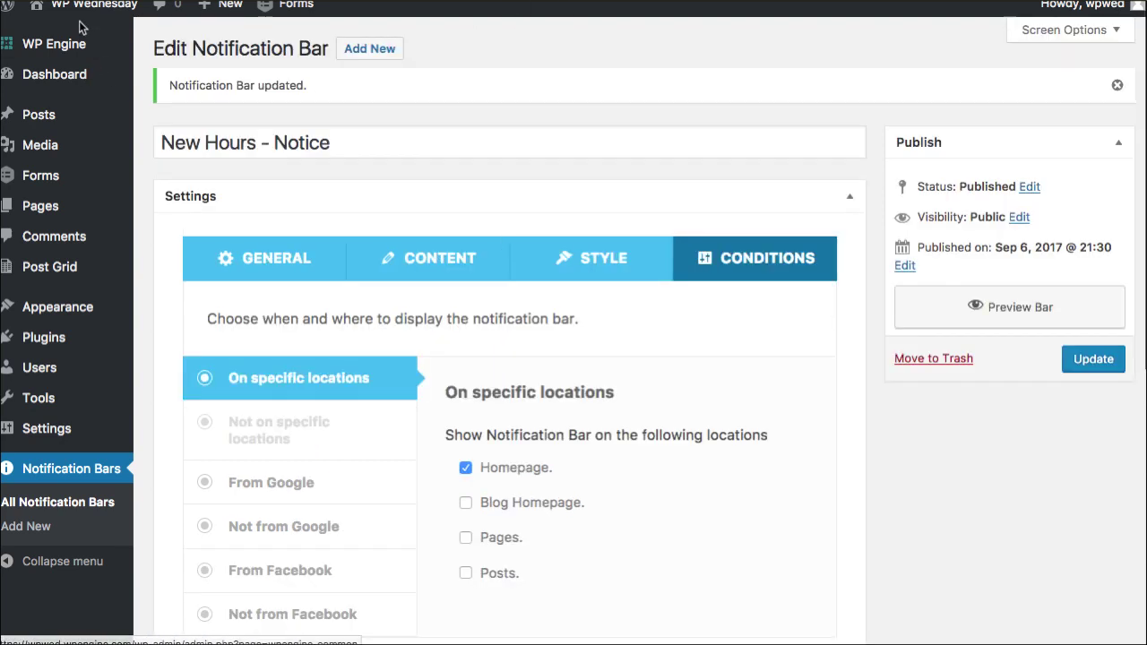
click(52, 32)
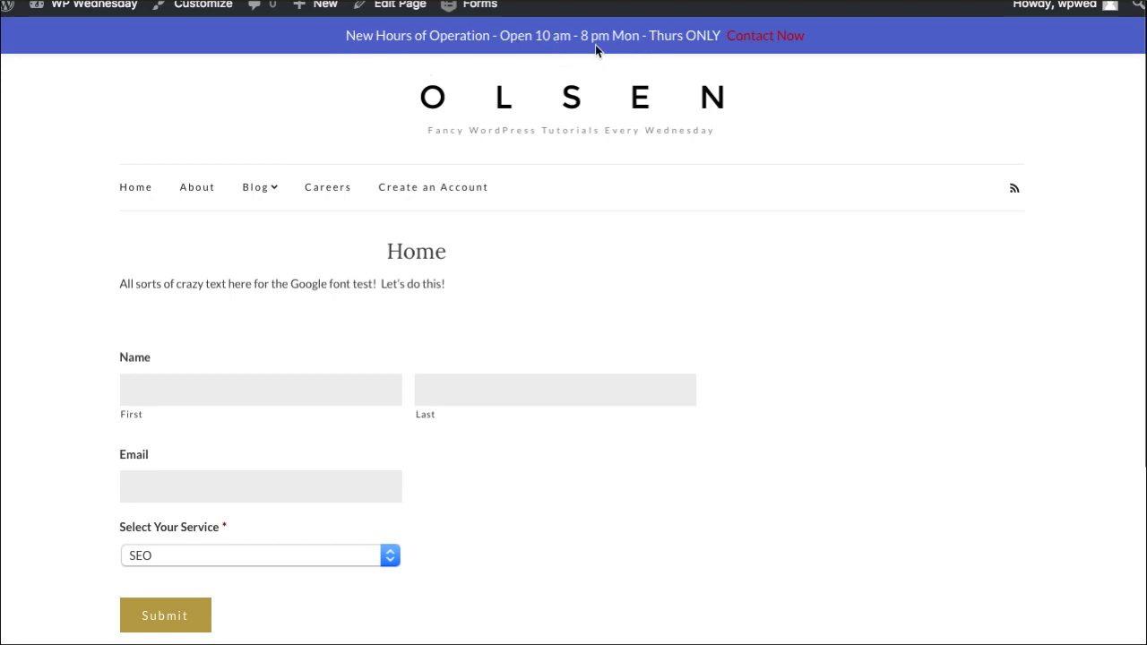
Test the bar's Contact Now link, which shows Page not found, and return home
click(761, 36)
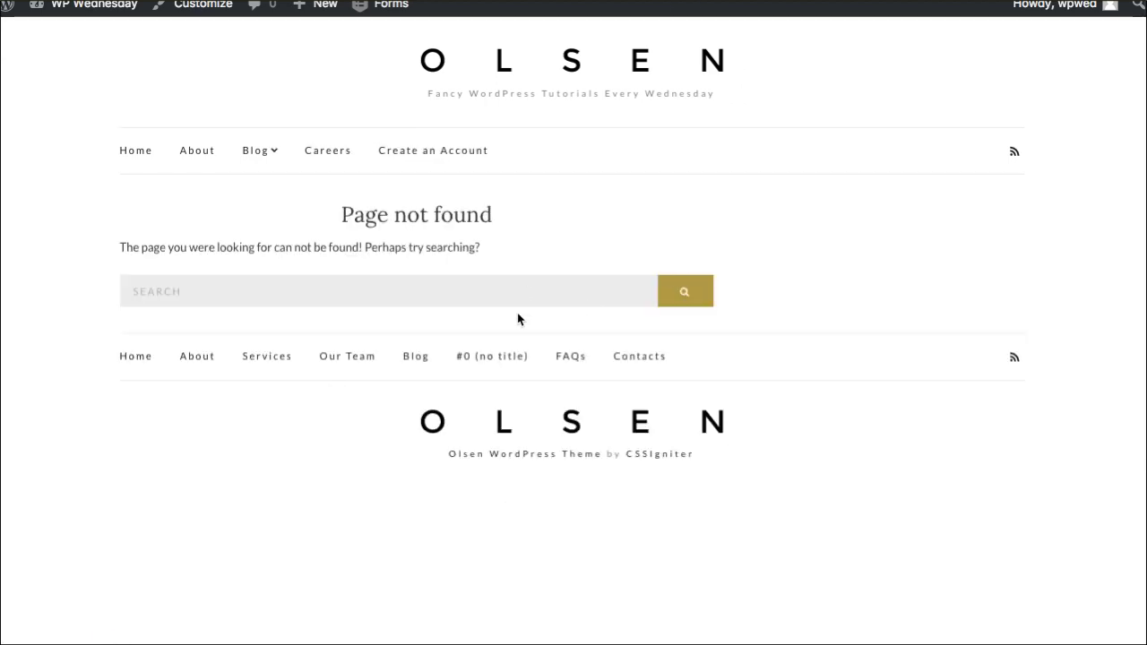
click(466, 58)
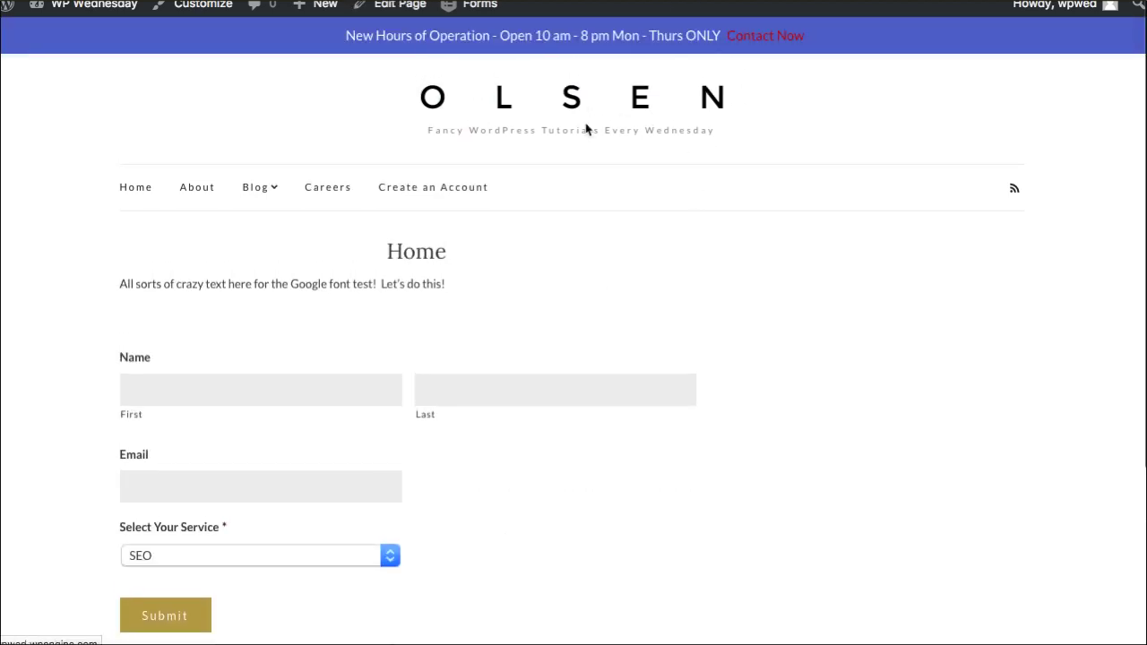